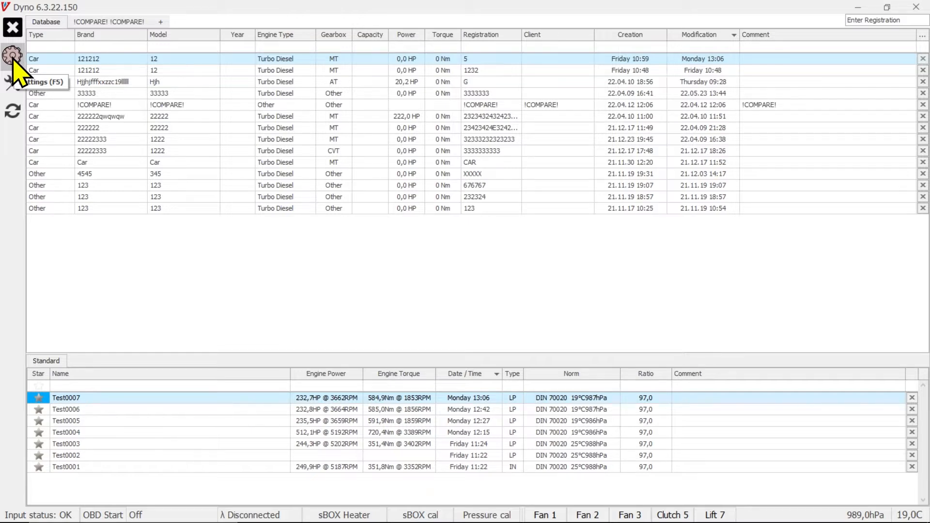
Step: Open the general program settings and choose Both as the default 'On top of the rollers' type
left_click(12, 55)
left_click(218, 57)
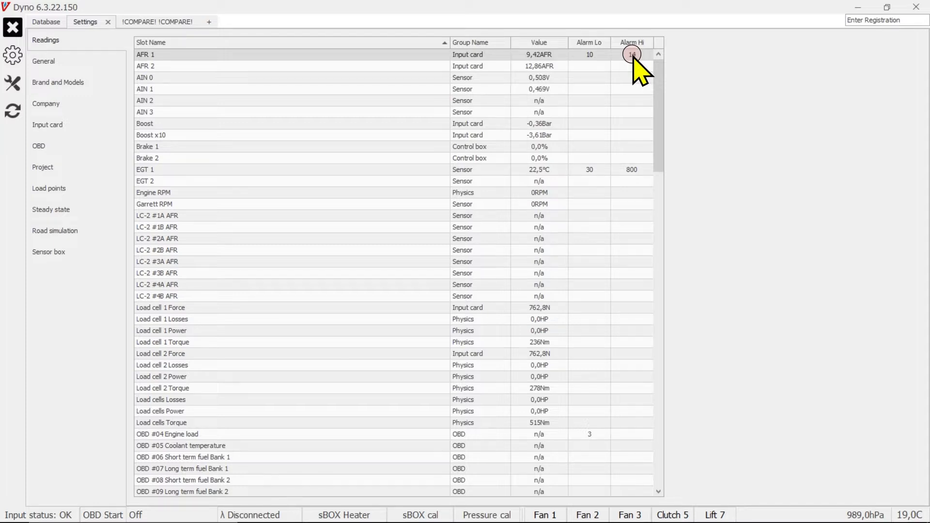
left_click(64, 61)
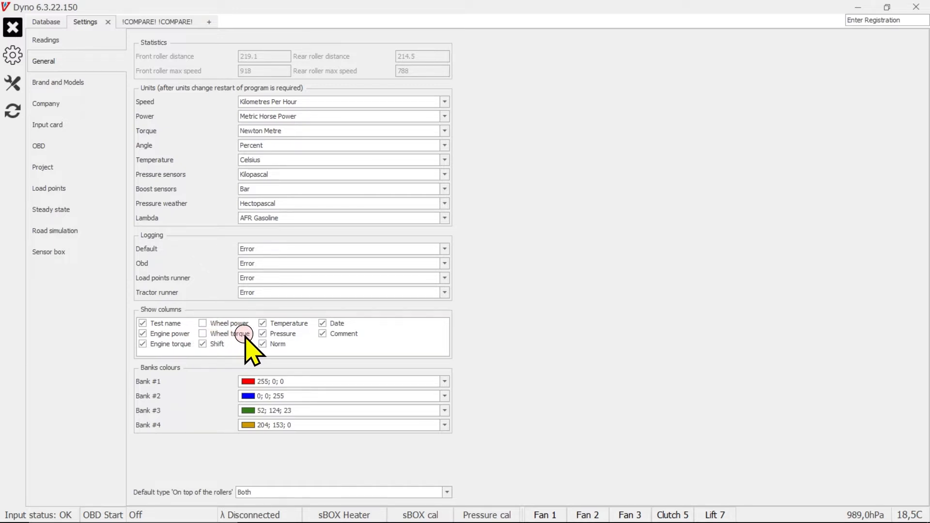
left_click(254, 493)
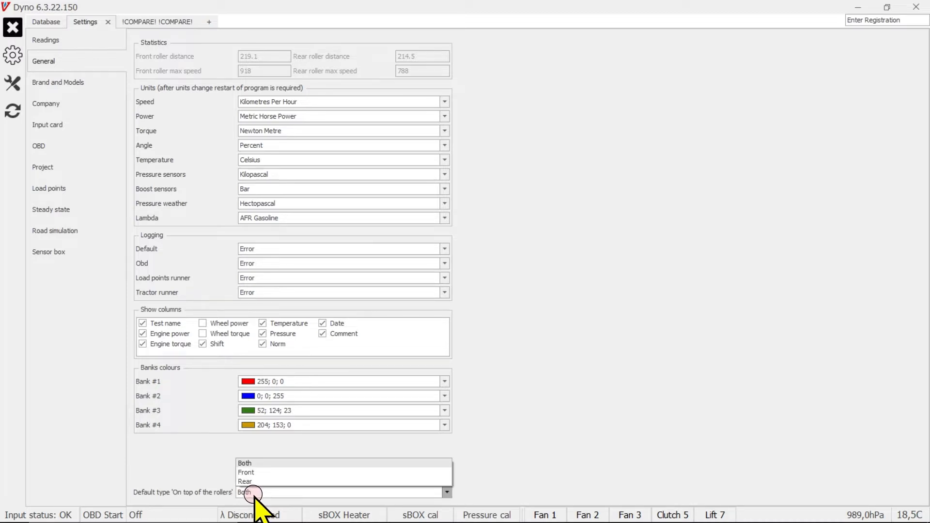
left_click(267, 463)
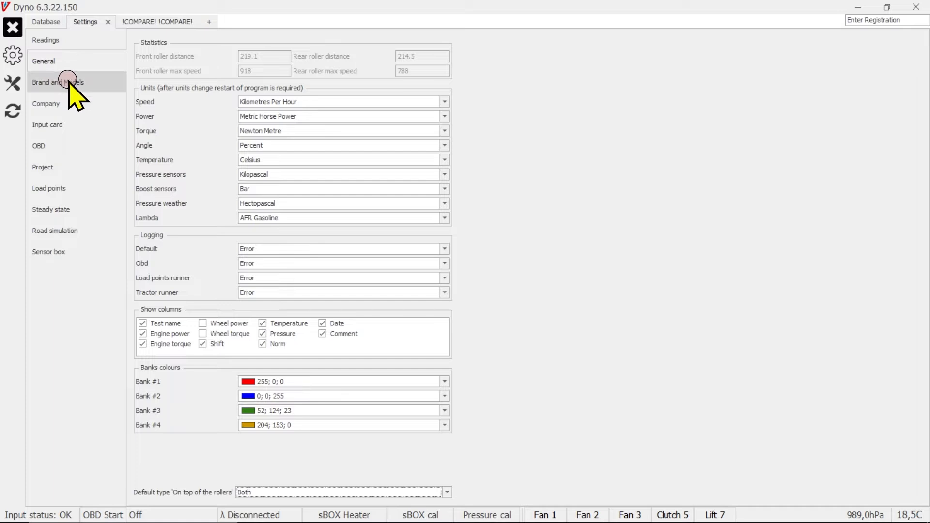
Step: Review the Brand and Models lists and the Company details in the settings
left_click(85, 84)
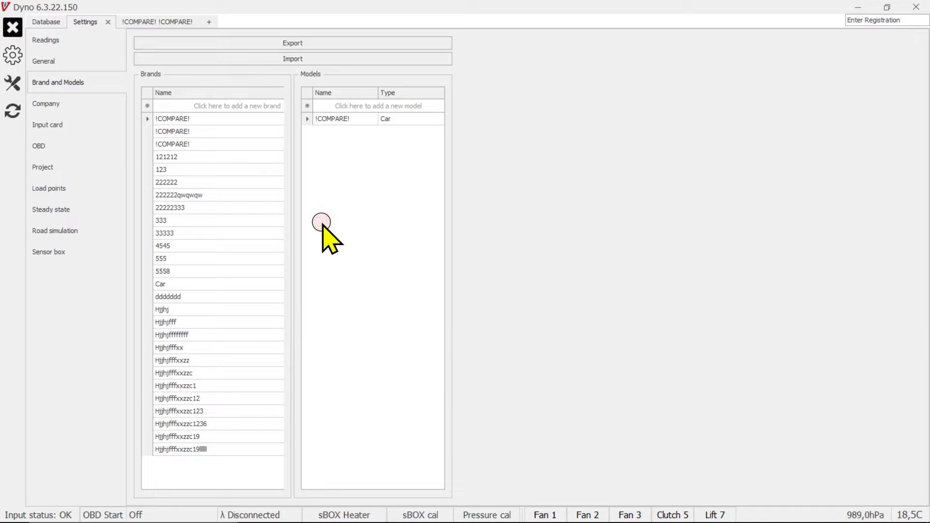
left_click(55, 106)
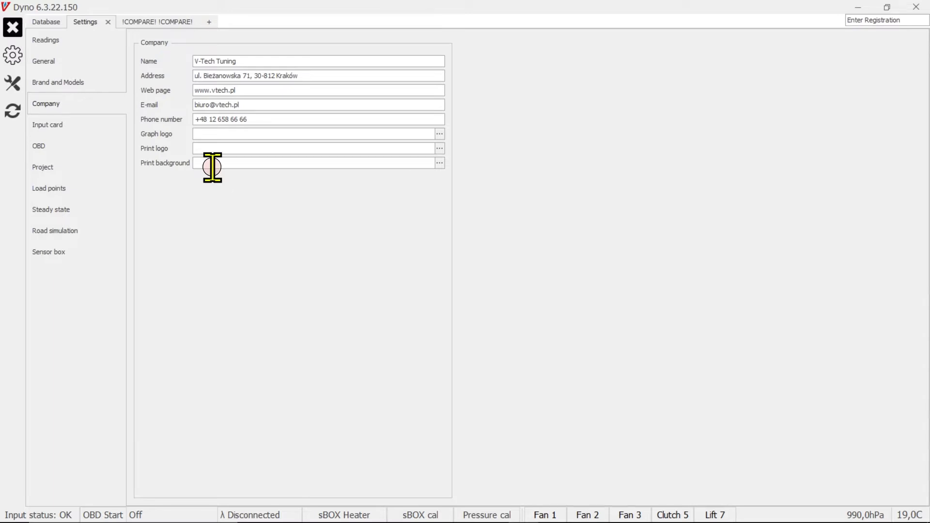
Step: In the input card settings, set the source of AFR 1 to MccK1_2
left_click(71, 130)
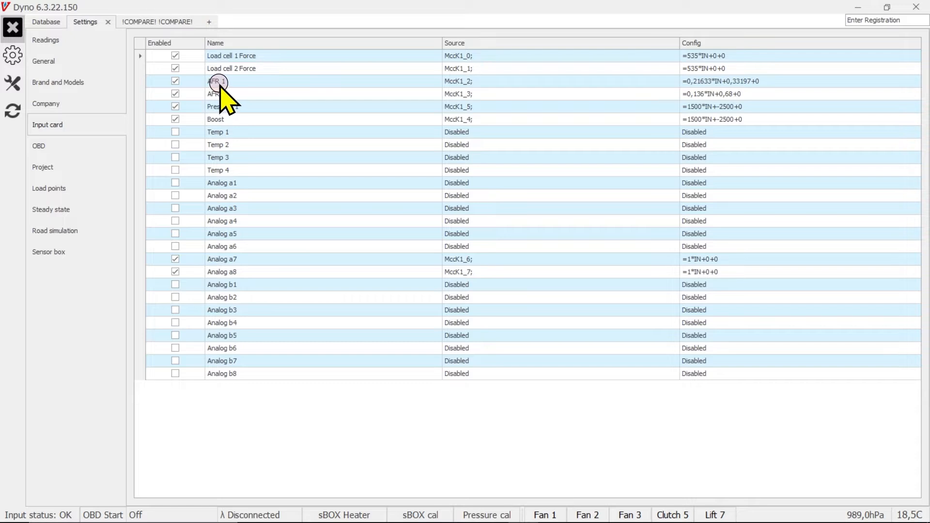
left_click(495, 81)
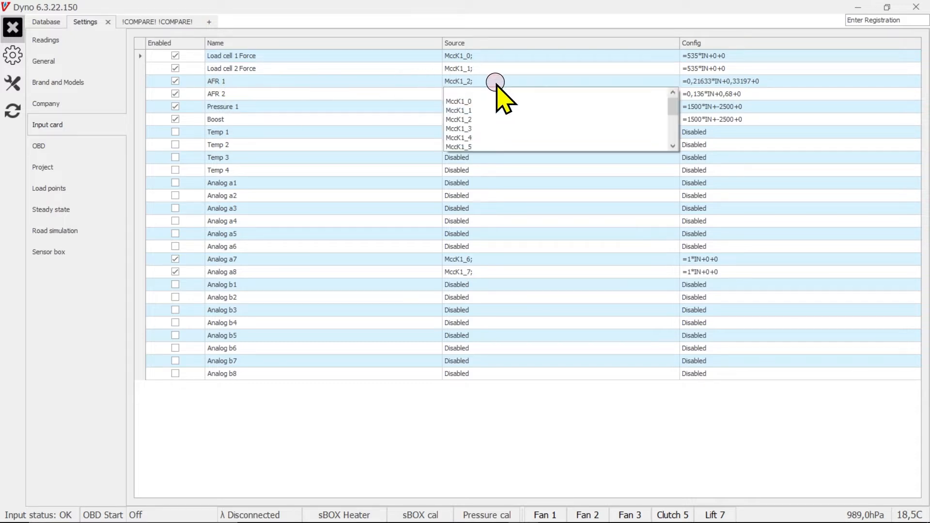
scroll(491, 103, "down", 1)
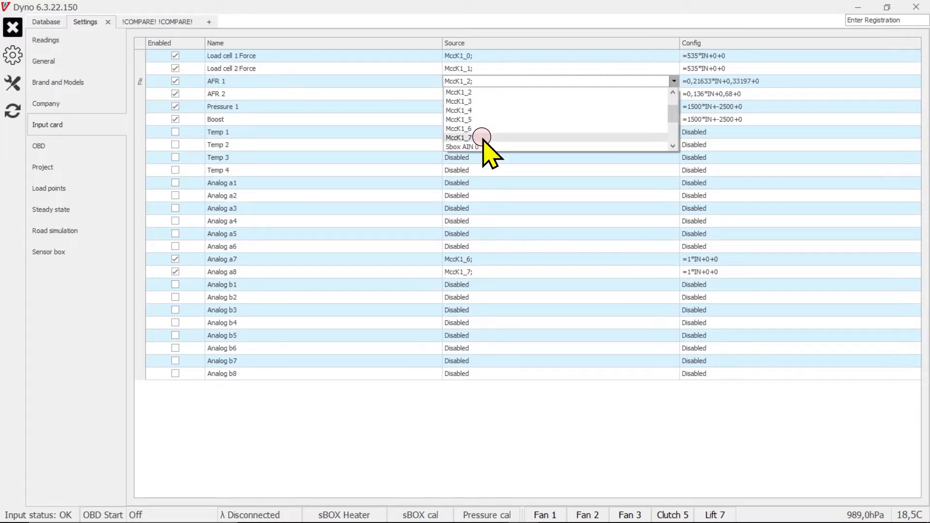
scroll(509, 141, "down", 1)
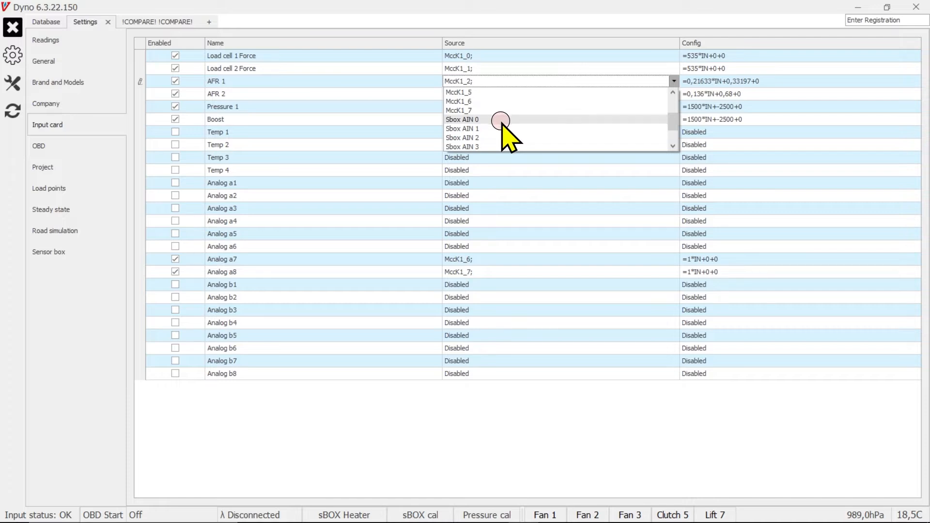
scroll(501, 121, "up", 2)
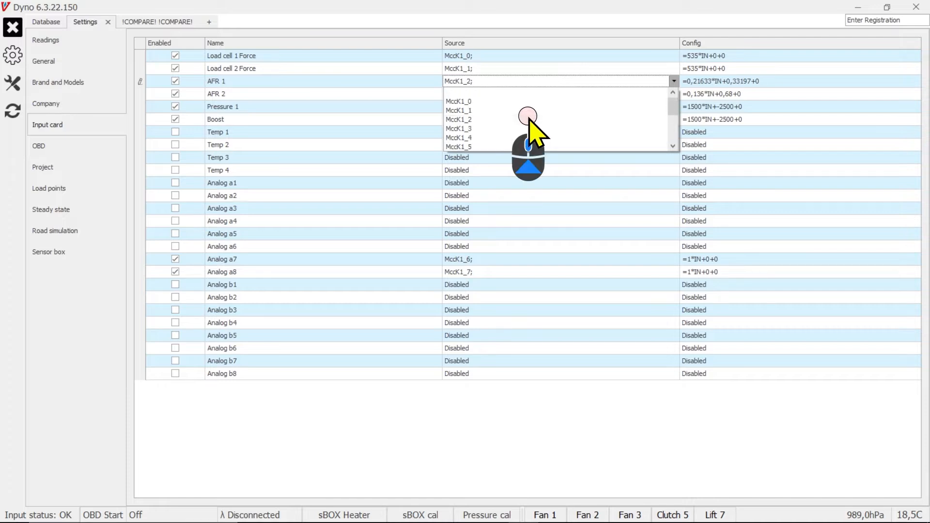
left_click(499, 119)
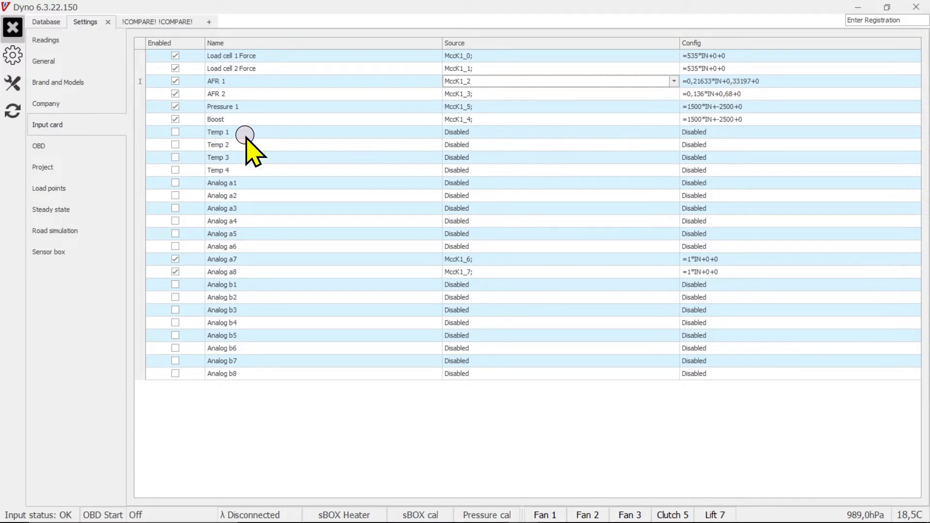
Step: Open the Boost input's linear configuration and consult the 30-2130-75 sensor data sheet in Firefox before returning to Dyno
left_click(219, 120)
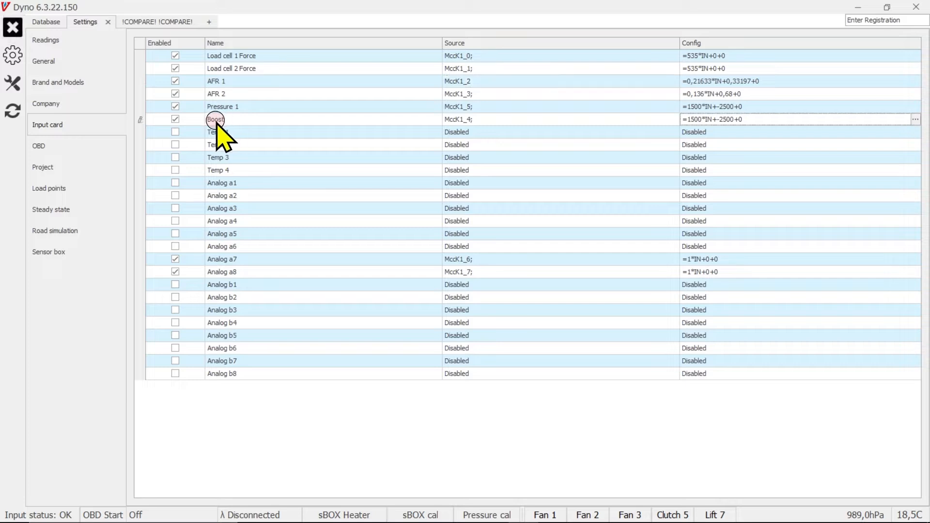
left_click(915, 119)
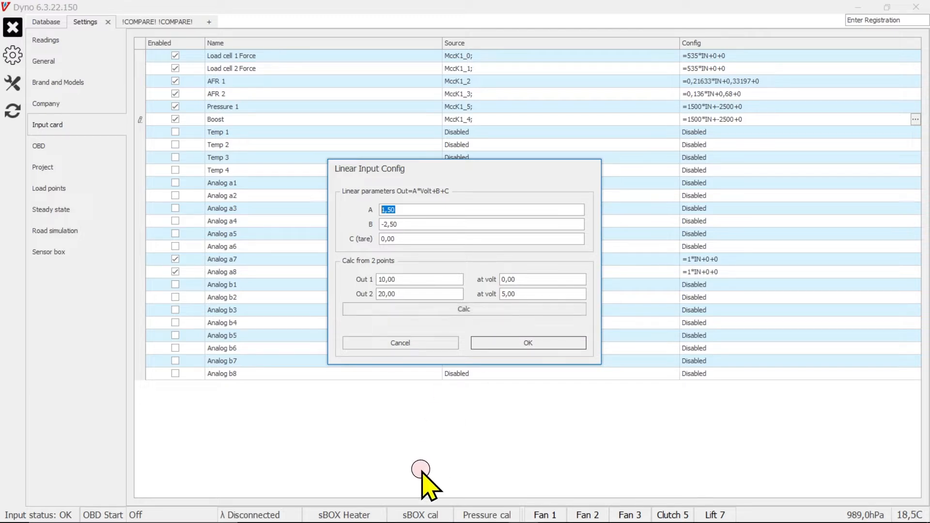
left_click(463, 511)
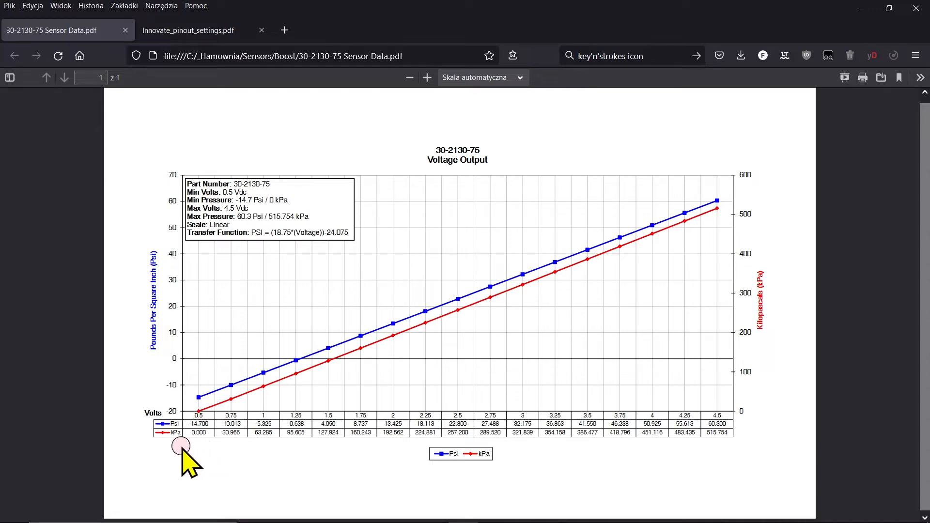
mouse_move(373, 520)
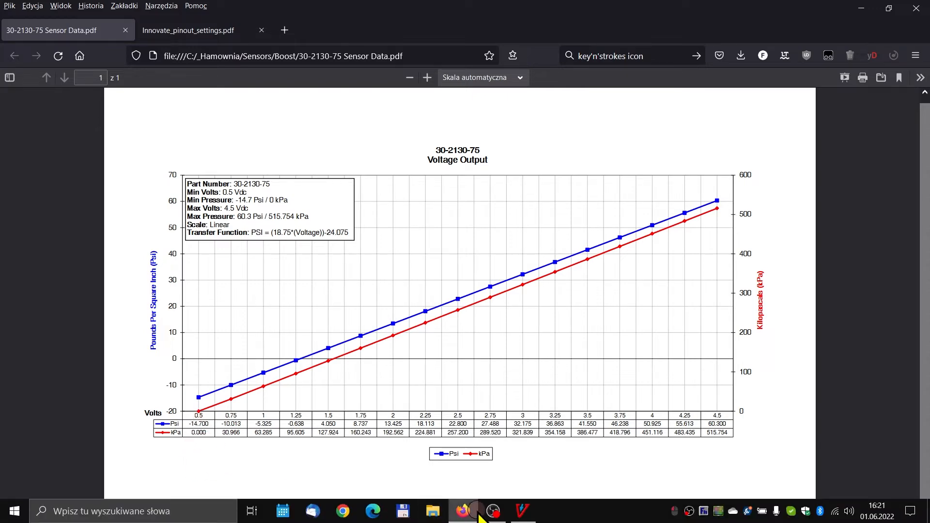
left_click(522, 511)
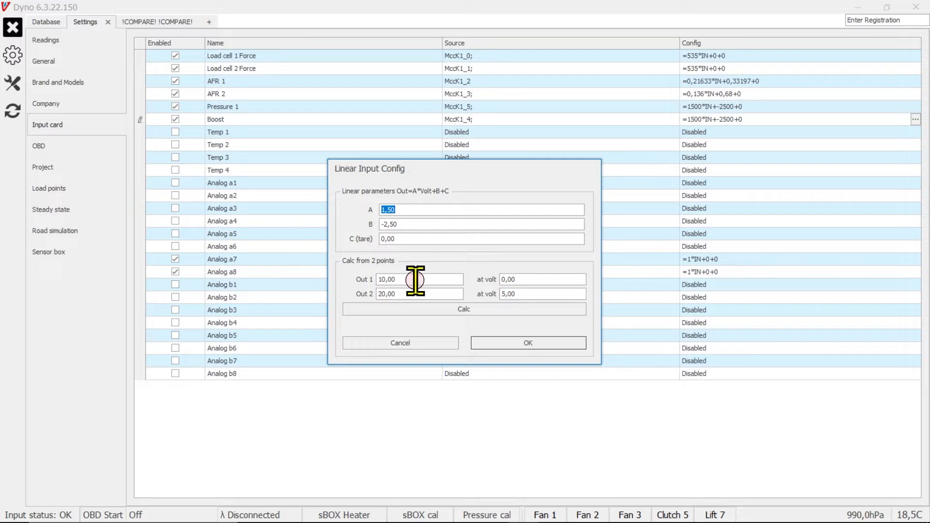
Step: Set the first calibration point of the Boost input to output 0,00 at 0,50 volt
left_click(380, 279)
type("0")
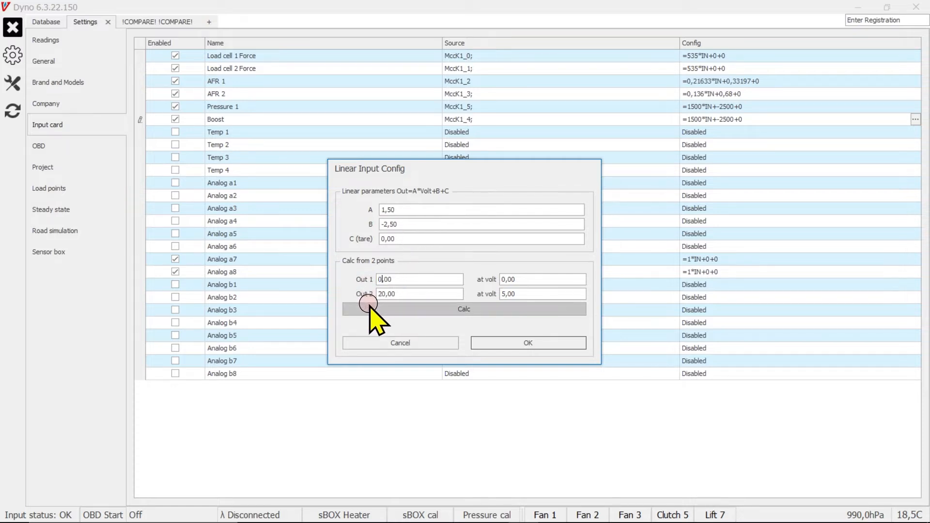
left_click(506, 279)
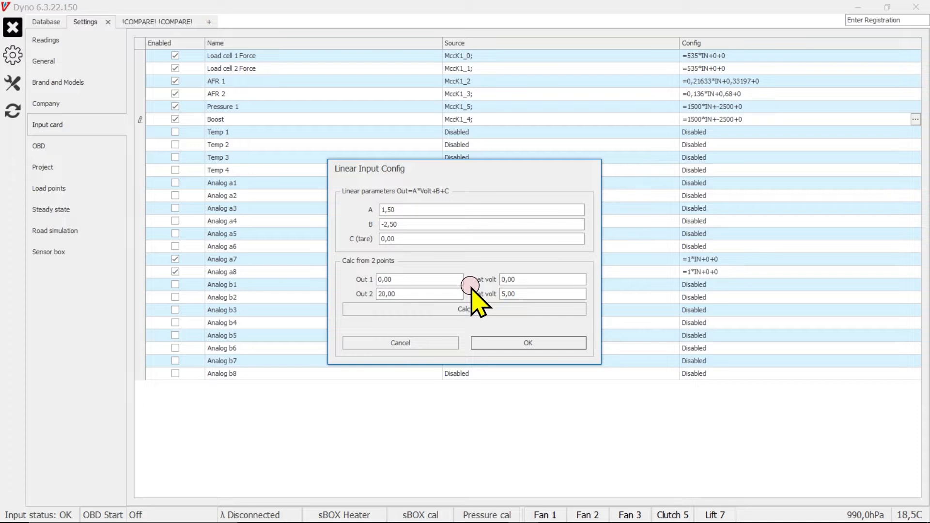
type("5")
Step: Check the sensor data sheet in Firefox for the kPa output at 4.5 V and return to Dyno
left_click(411, 293)
left_click(466, 516)
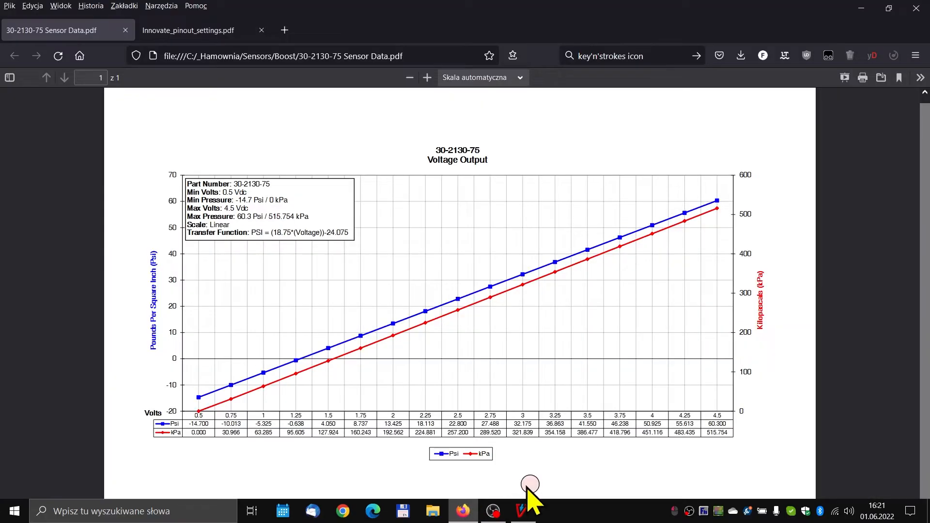
left_click(709, 415)
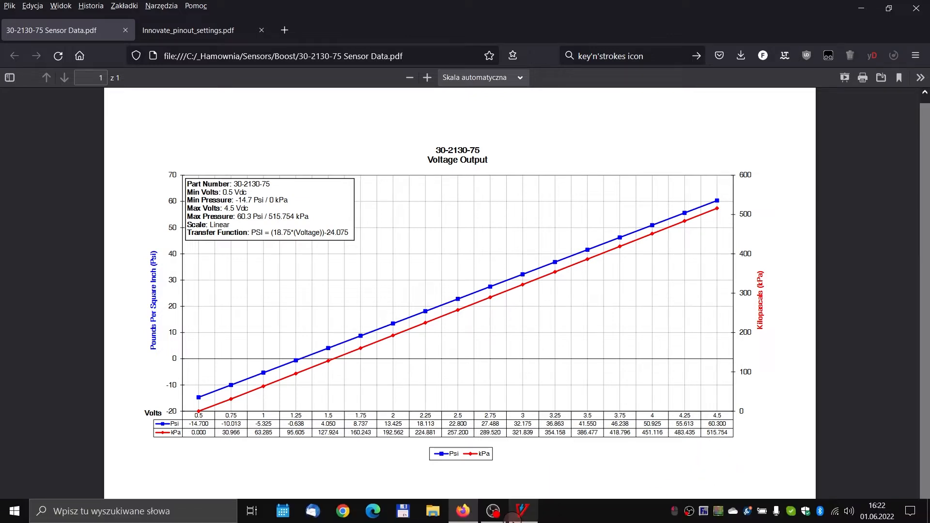
left_click(520, 518)
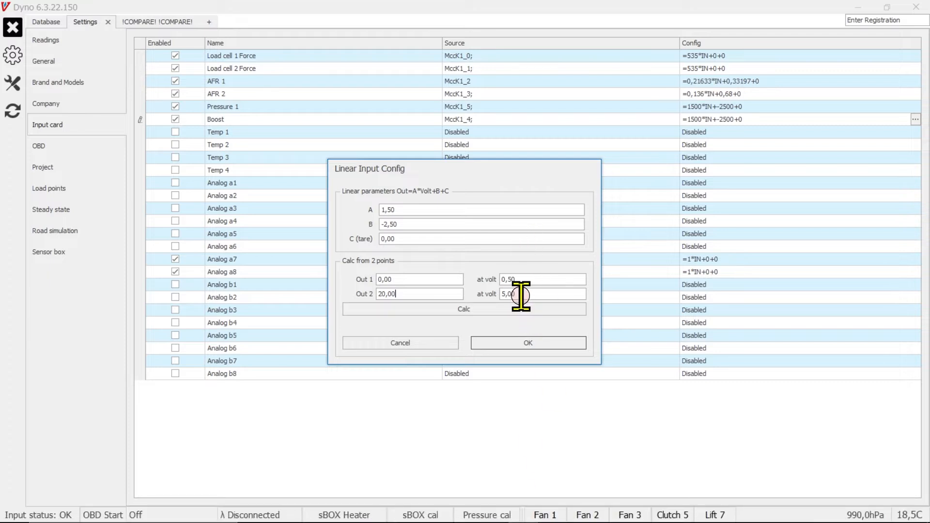
Step: Set the second calibration point to output 5,16 at 4,50 volts and calculate the linear parameters from both points
left_click(428, 290)
left_click_drag(429, 291, 327, 301)
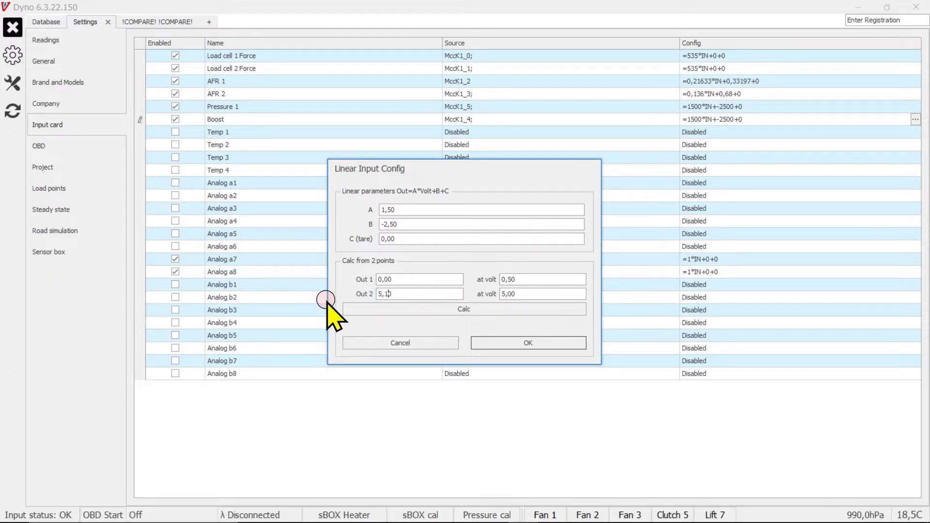
type("5,16")
left_click(544, 291)
left_click_drag(557, 294, 477, 293)
type("4,50")
left_click(484, 308)
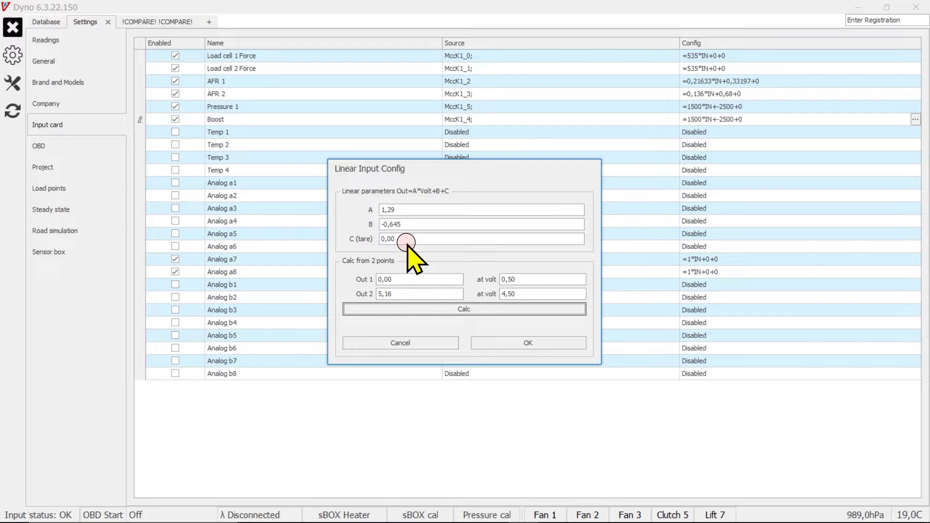
Step: Accept the calculated linear configuration for the Boost input with the C (tare) value at 0,00
mouse_move(490, 518)
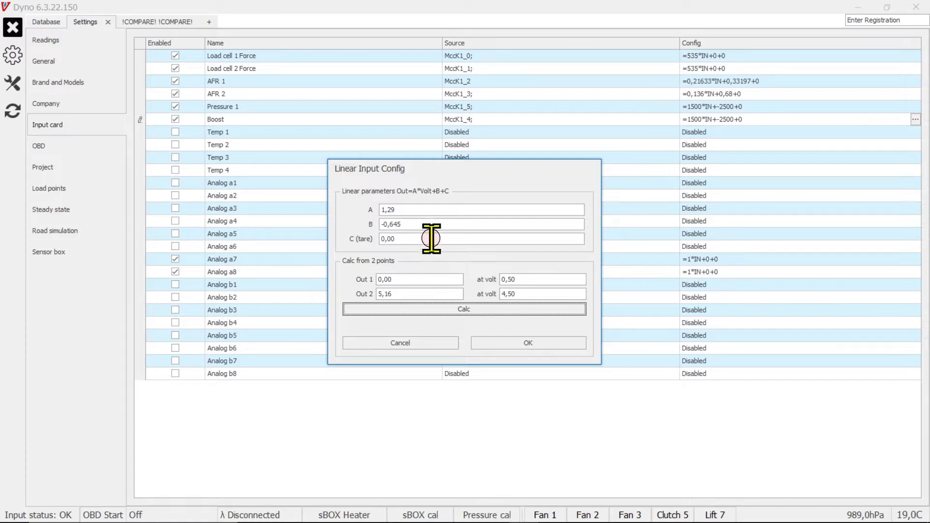
left_click(408, 238)
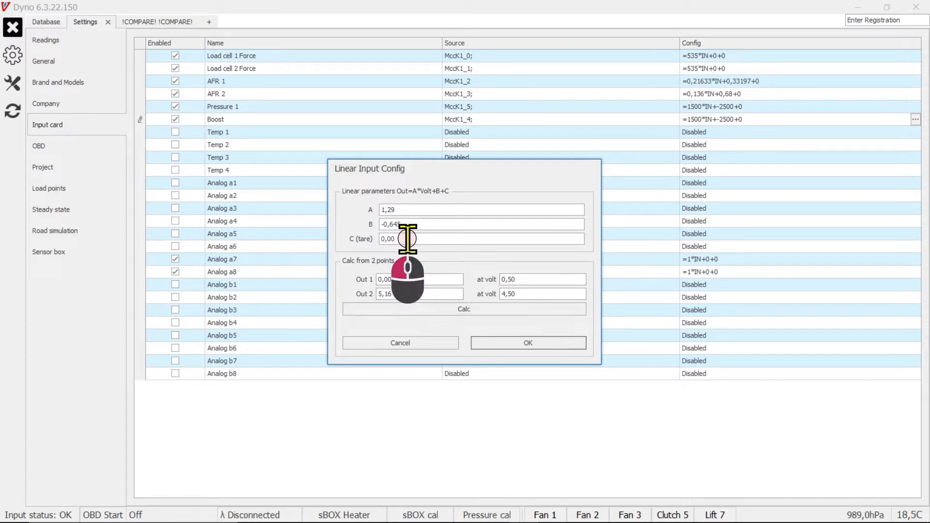
left_click_drag(408, 238, 361, 247)
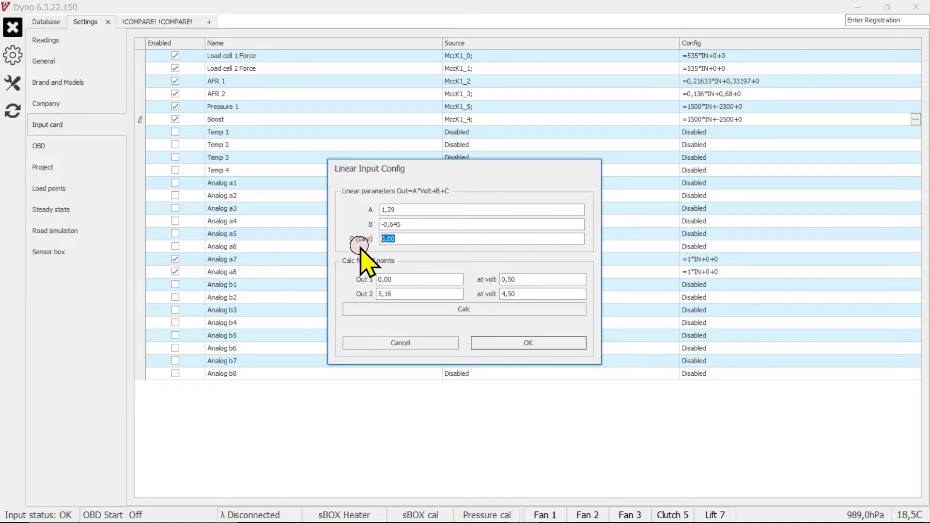
left_click(513, 344)
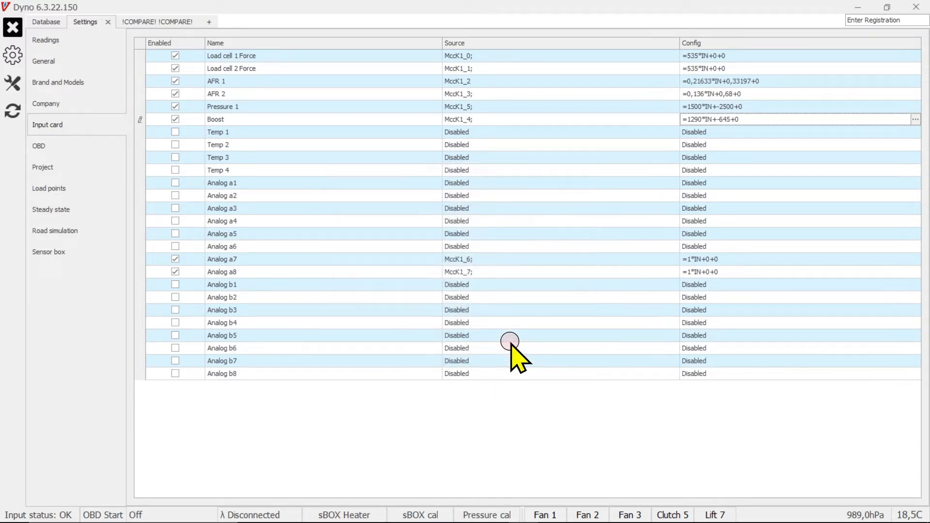
Step: Reopen the Boost input's linear configuration to check its A, B and C parameters, and close it
left_click(695, 119)
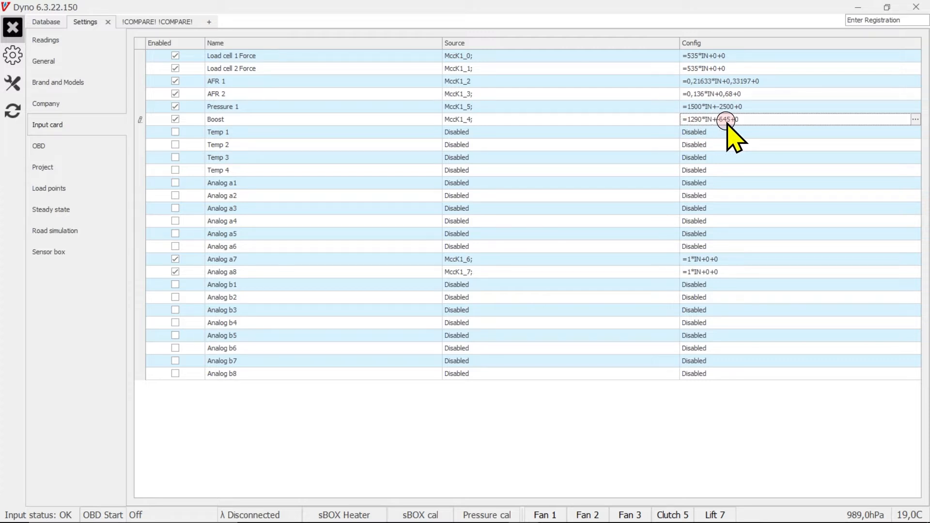
left_click(915, 120)
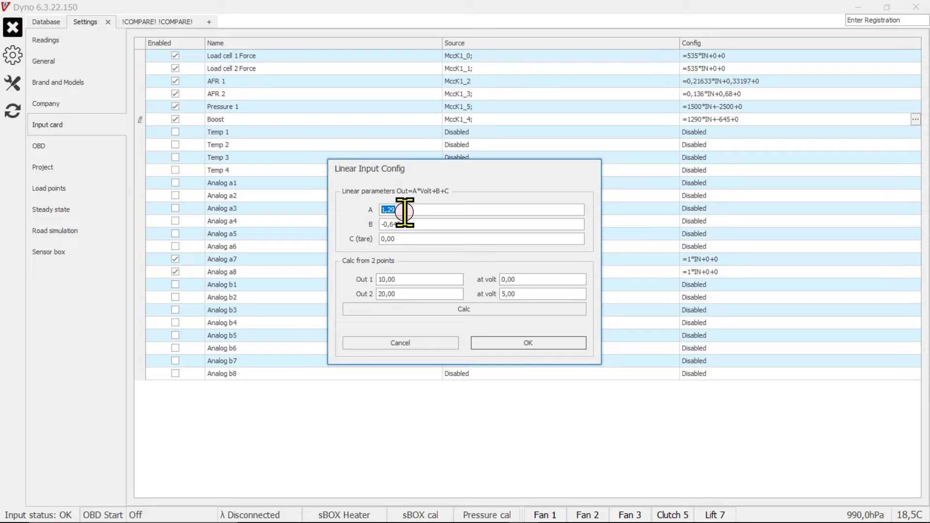
left_click(488, 342)
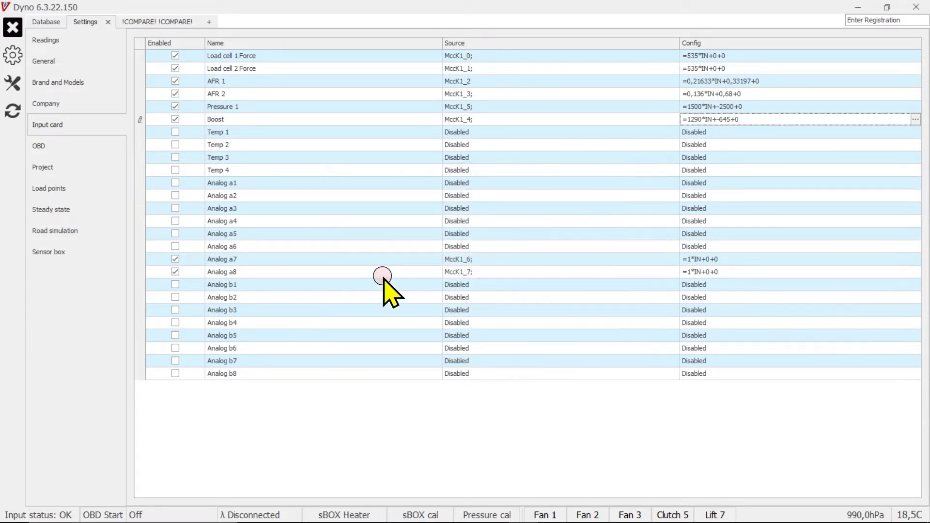
Step: Open the OBD settings and examine the list of available OBD reading slots and their alarm limits
left_click(62, 148)
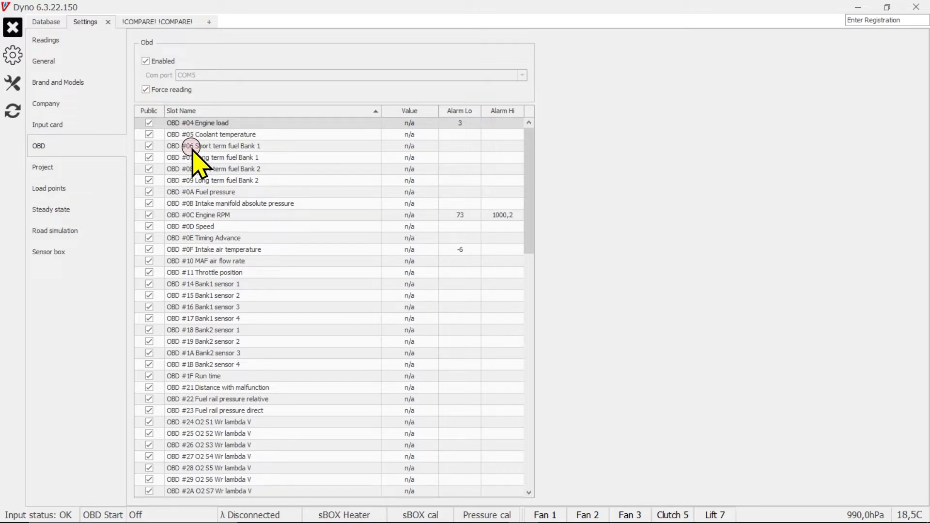
left_click_drag(531, 173, 536, 436)
scroll(458, 306, "up", 15)
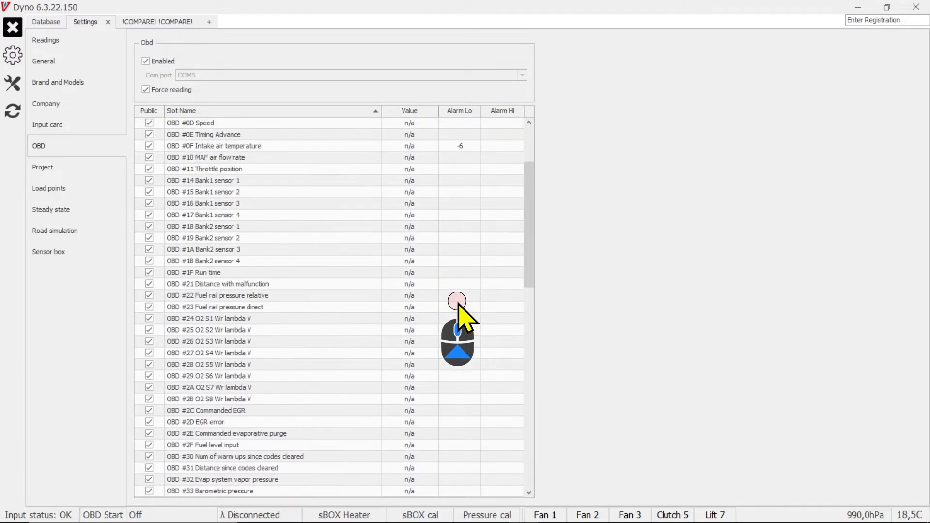
scroll(459, 306, "up", 3)
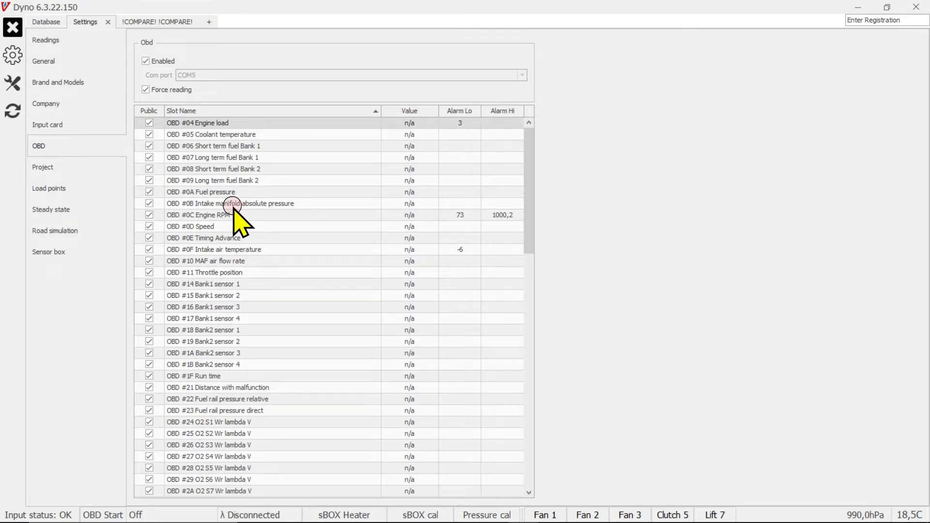
scroll(260, 224, "down", 5)
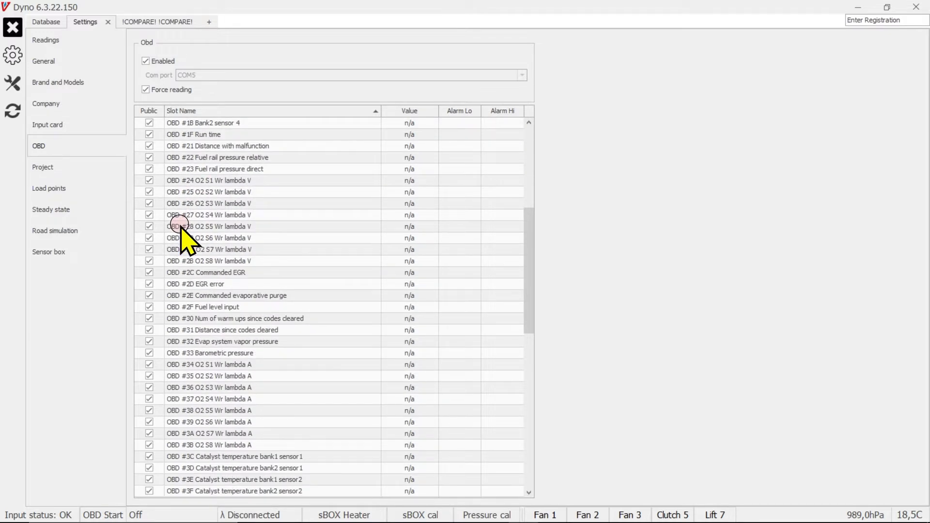
Step: Make the OBD #1F Run time and OBD #1B Bank2 sensor 4 slots non-public
scroll(185, 240, "up", 2)
left_click(149, 238)
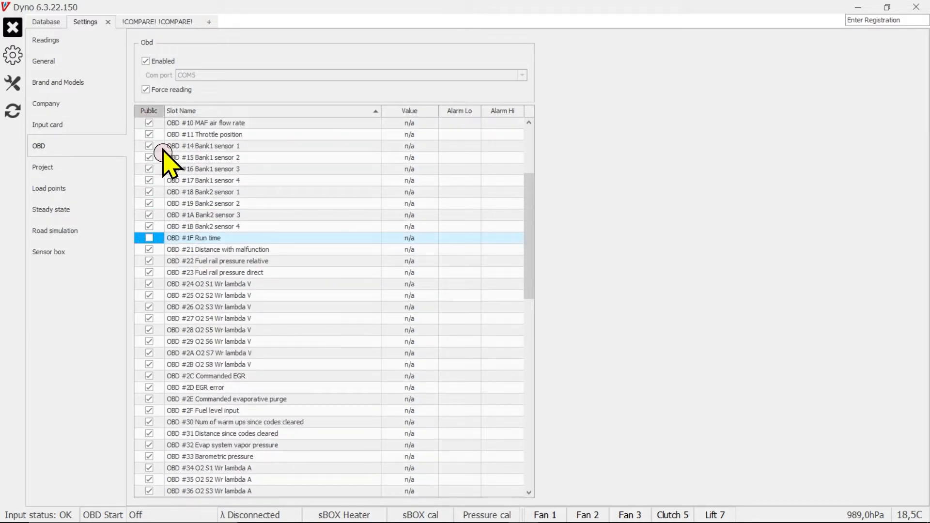
left_click(148, 226)
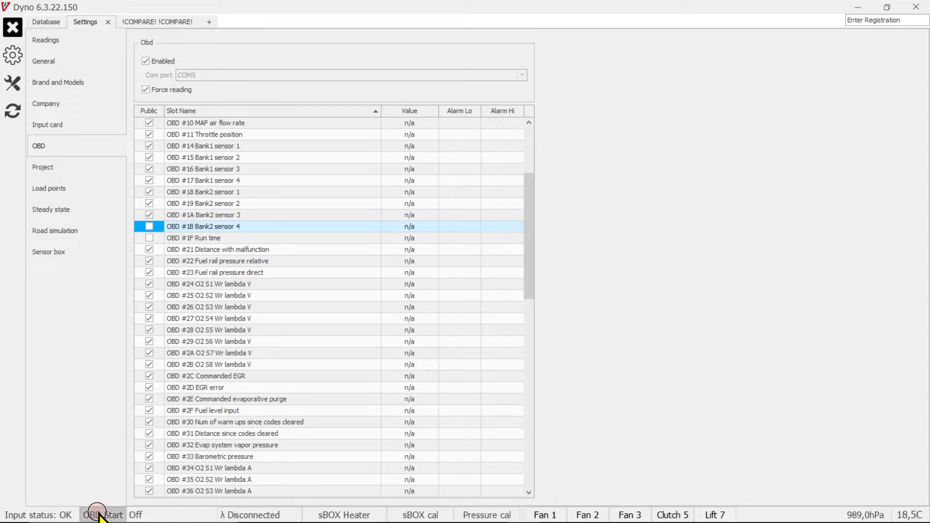
Step: Start the OBD reading and examine the values of the whole slot list down to OBD Loop average
left_click(98, 514)
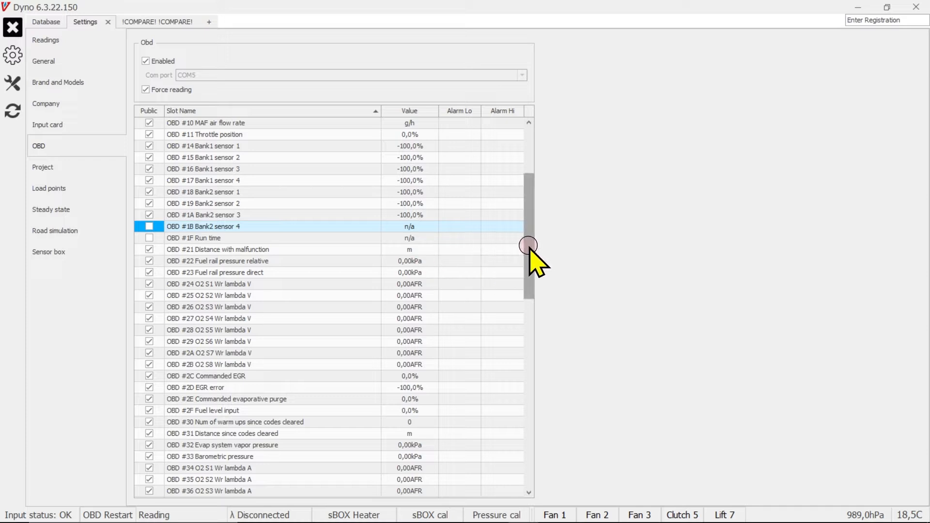
left_click_drag(530, 258, 528, 163)
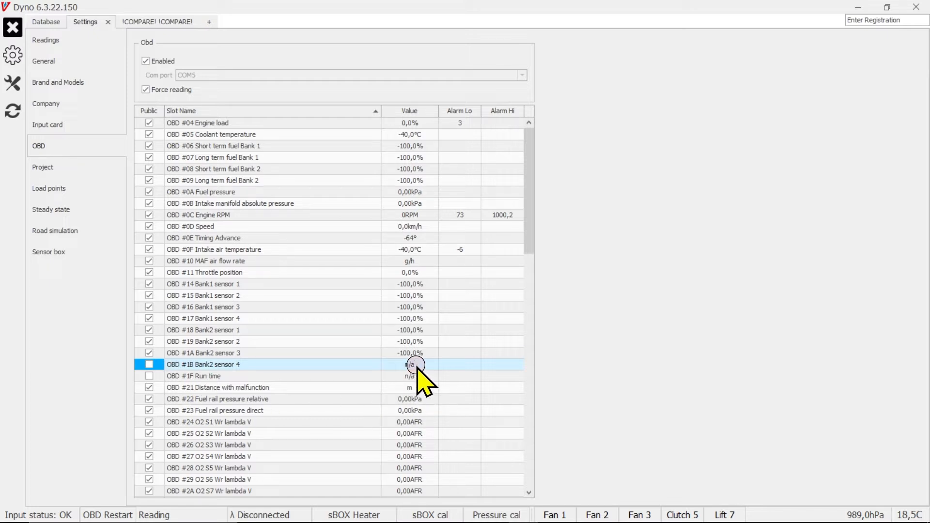
left_click_drag(529, 189, 530, 479)
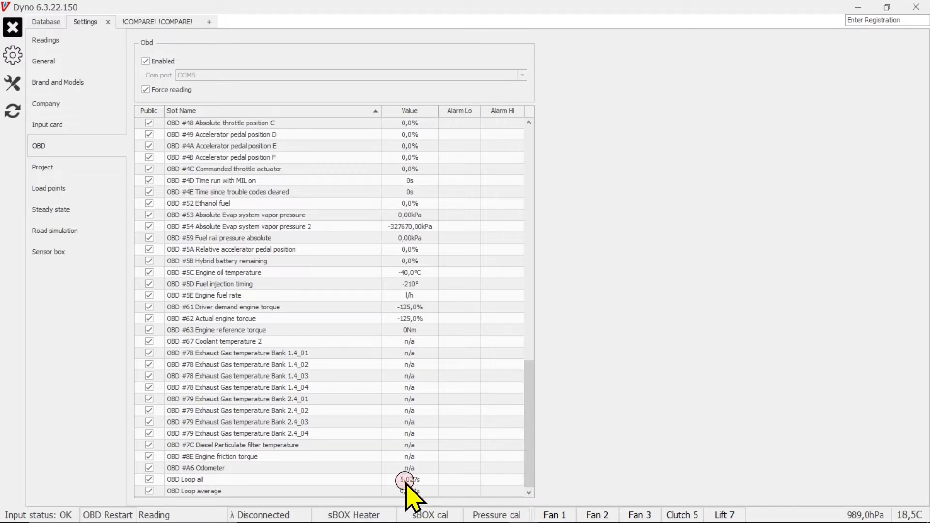
Step: Make the OBD #78 Exhaust Gas temperature slots Bank 1.4_01 to 1.4_04 and the #79 slots Bank 2.4_01 to 2.4_03 non-public
left_click(149, 354)
left_click(149, 365)
left_click(149, 376)
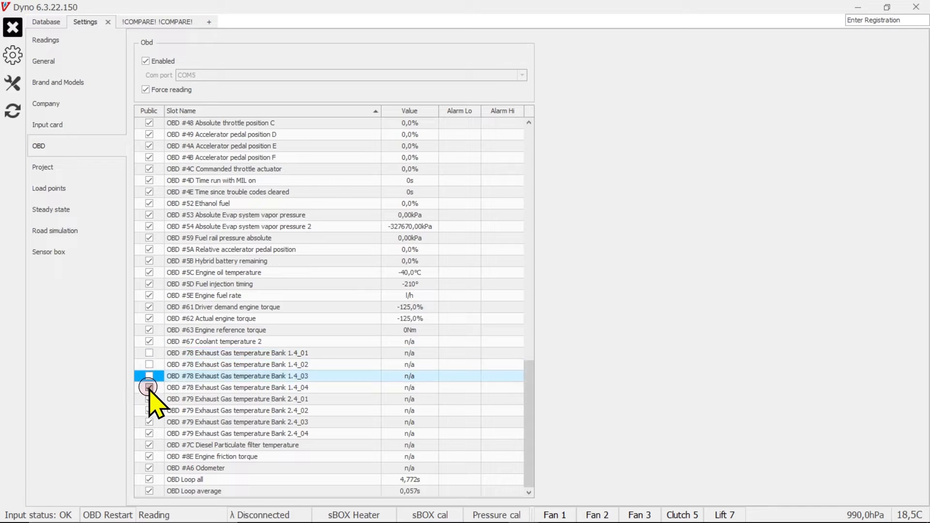
left_click(148, 387)
left_click(148, 399)
left_click(149, 410)
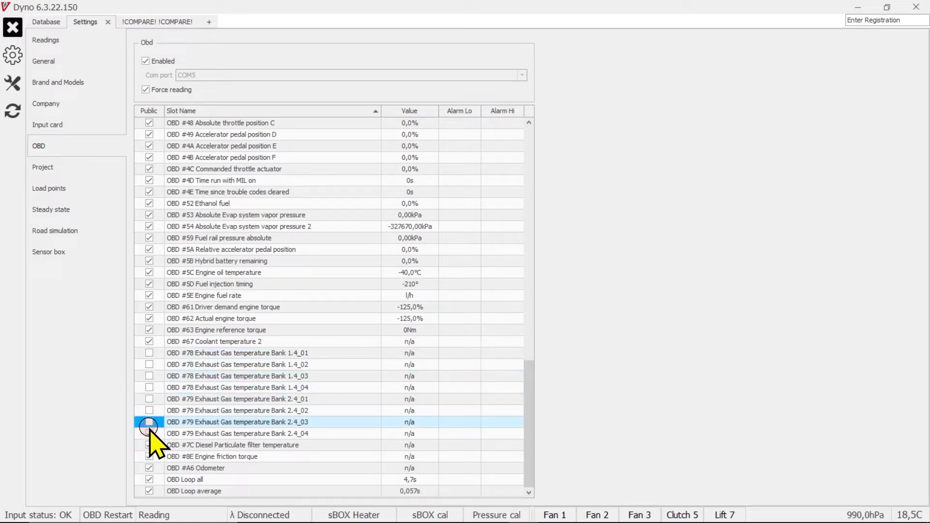
left_click(149, 433)
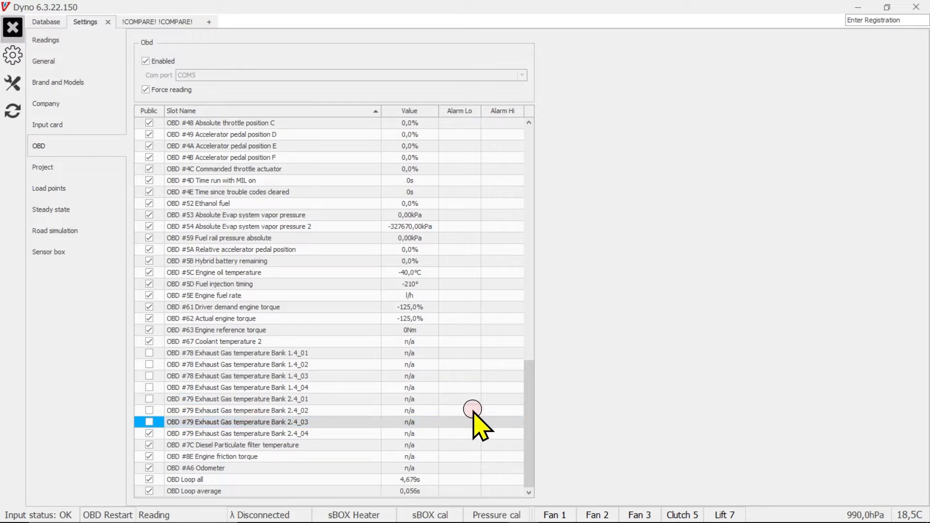
Step: Review the OBD readings from the start of the list and open the Project settings to check the default norm
left_click_drag(529, 411, 533, 151)
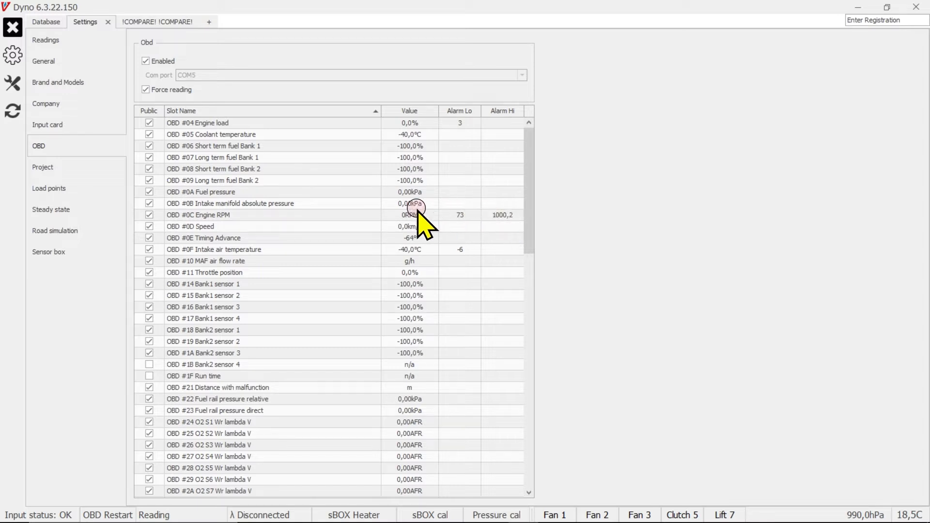
left_click(52, 168)
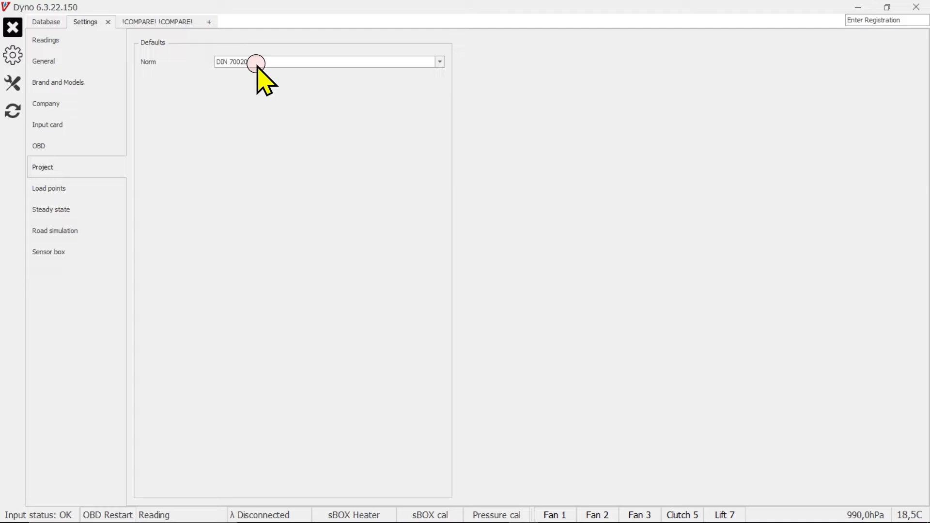
Step: Enable the 150 km/h point in the default load points
left_click(72, 189)
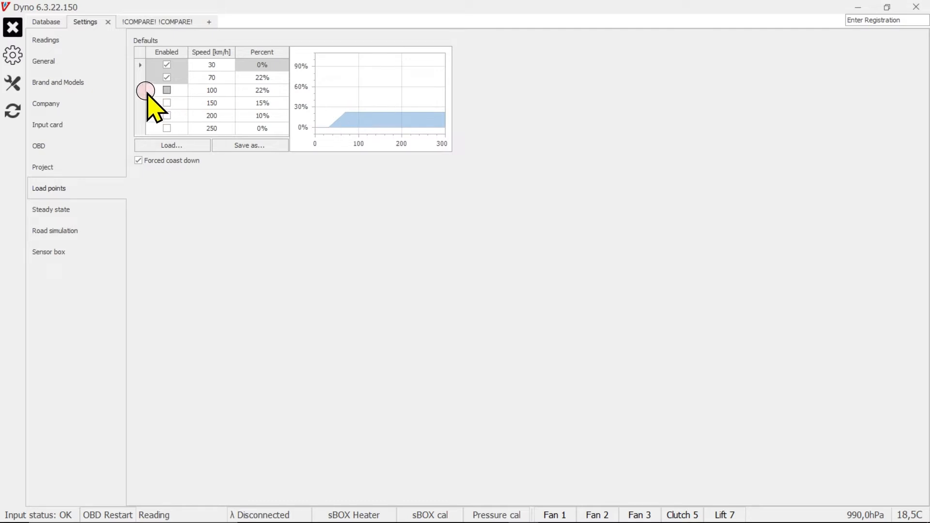
left_click(167, 103)
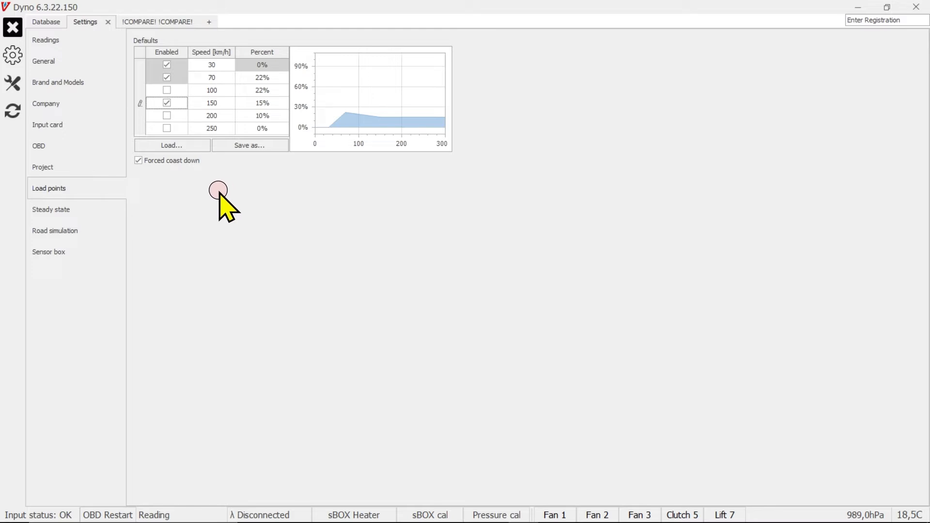
Step: Review the PID values in the Steady state and Road simulation settings, and open the Sensor box settings
left_click(45, 209)
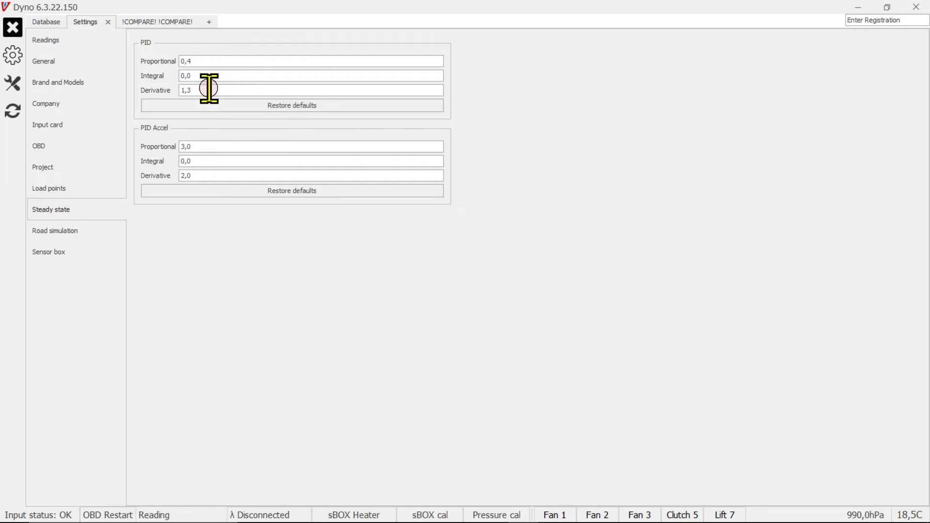
left_click(74, 231)
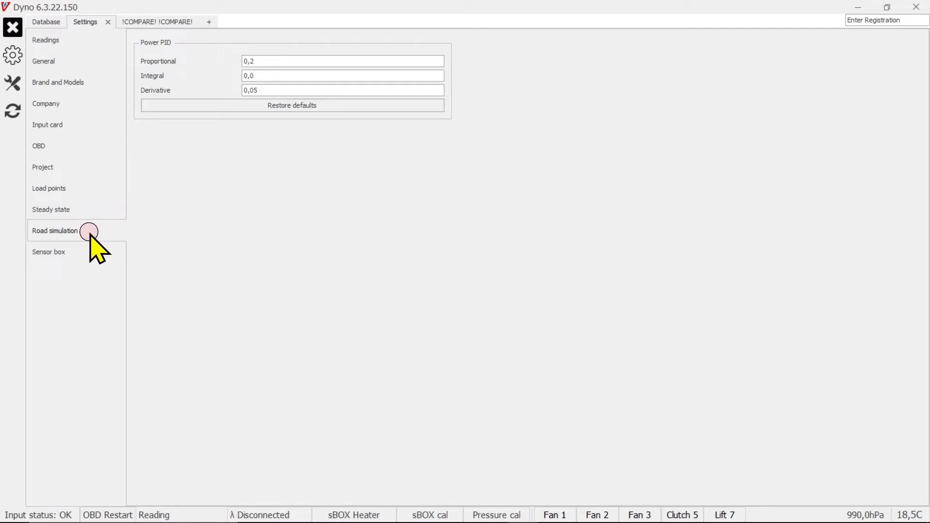
left_click(77, 252)
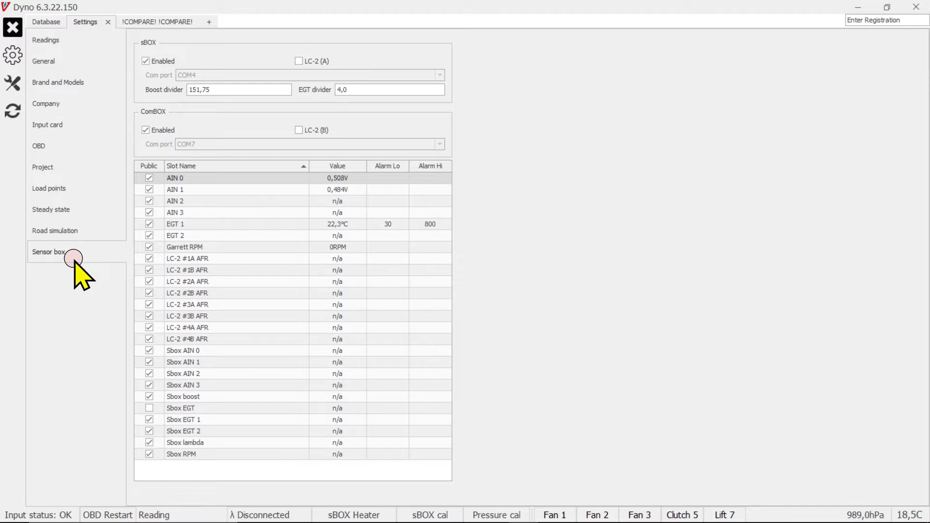
Step: Enable LC-2 (A) for the sBOX and LC-2 (B) for the ComBOX
left_click(298, 61)
left_click(297, 61)
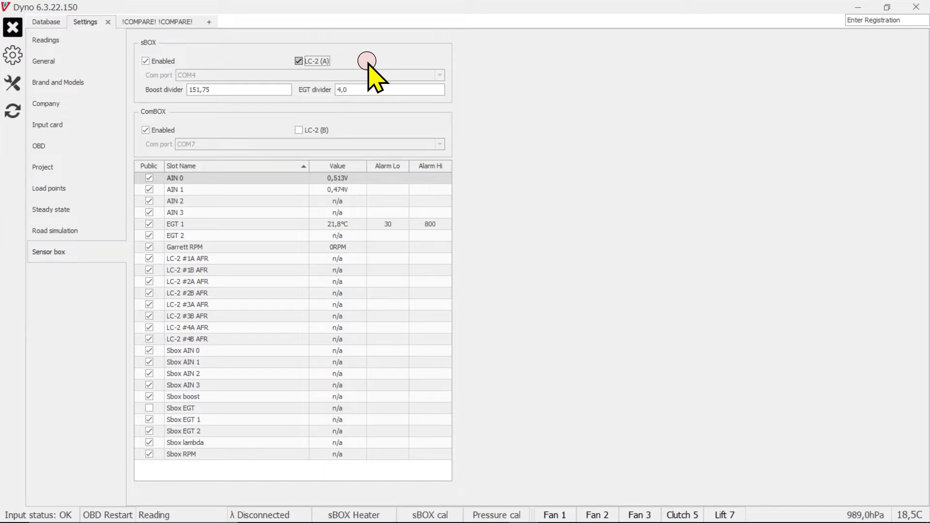
left_click(299, 130)
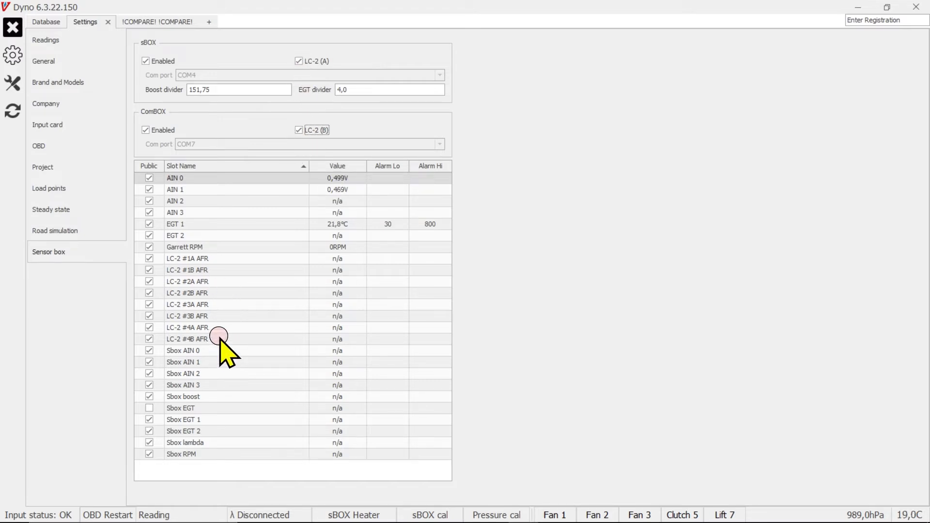
Step: Make the LC-2 AFR slots #2A through #4B non-public and disable the LC-2 (A) and LC-2 (B) options
left_click(149, 338)
left_click(147, 328)
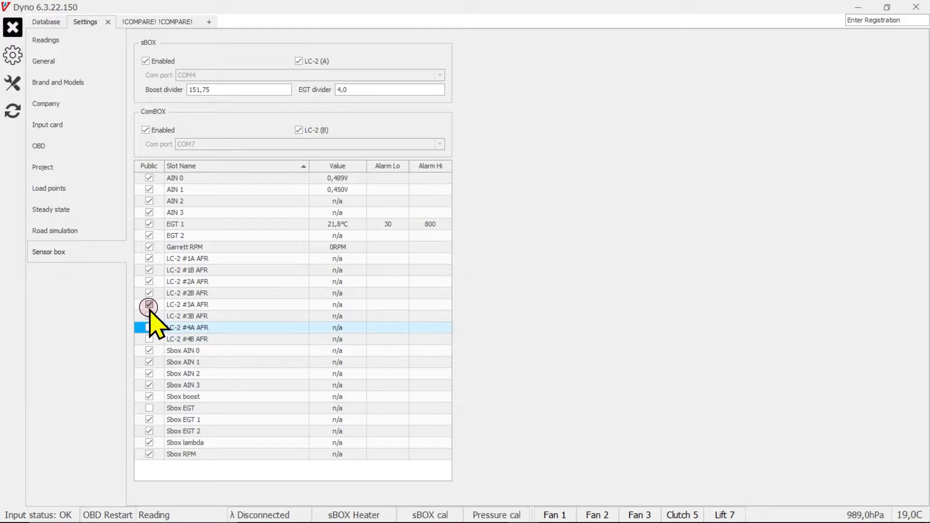
left_click(149, 306)
left_click(149, 316)
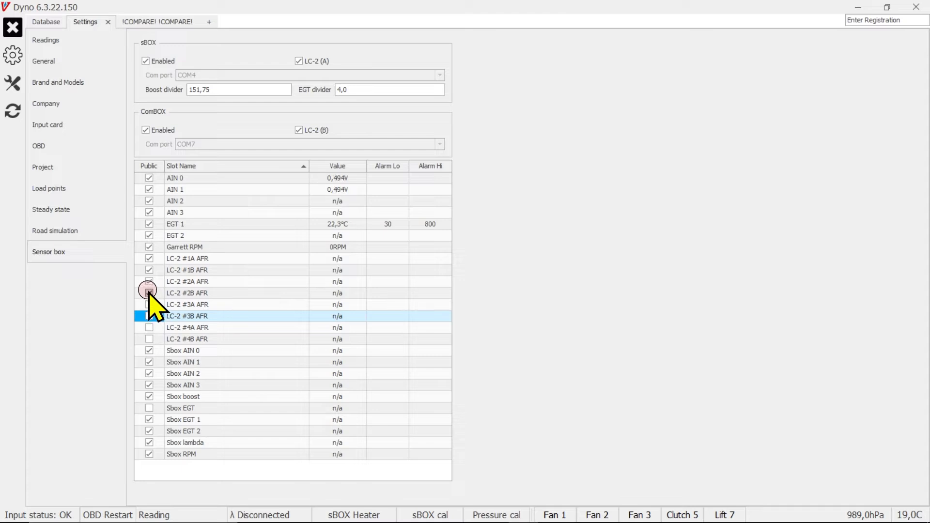
left_click(149, 294)
left_click(148, 281)
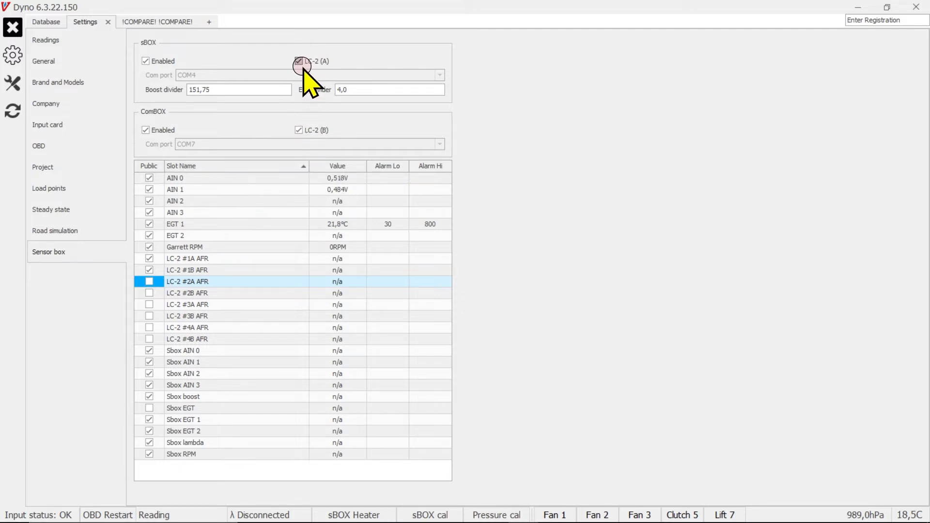
left_click(313, 135)
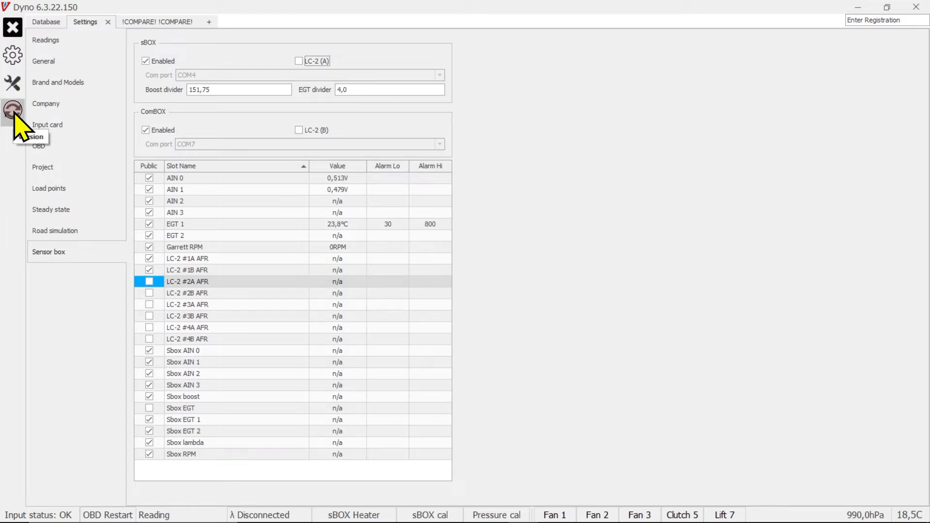
Step: Check for the latest program version and decline the offered download
left_click(14, 116)
left_click(150, 199)
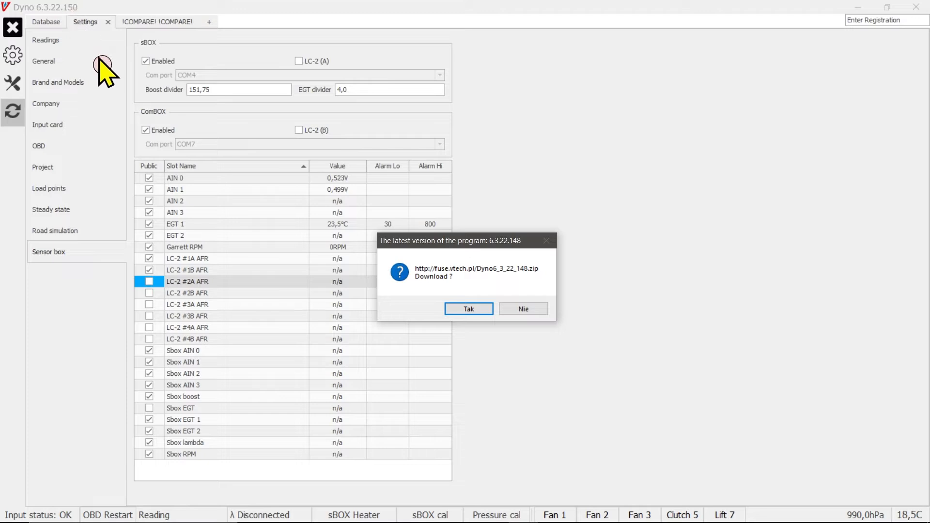
left_click(469, 309)
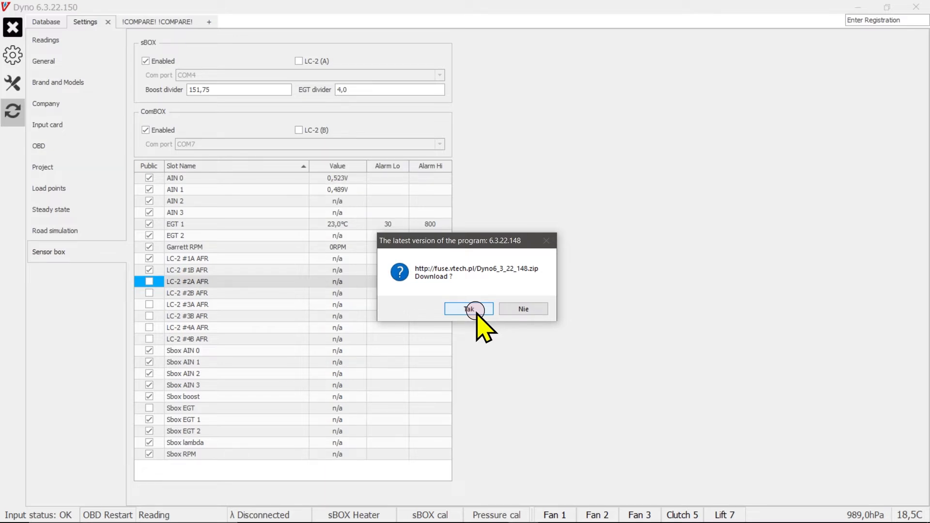
left_click(524, 308)
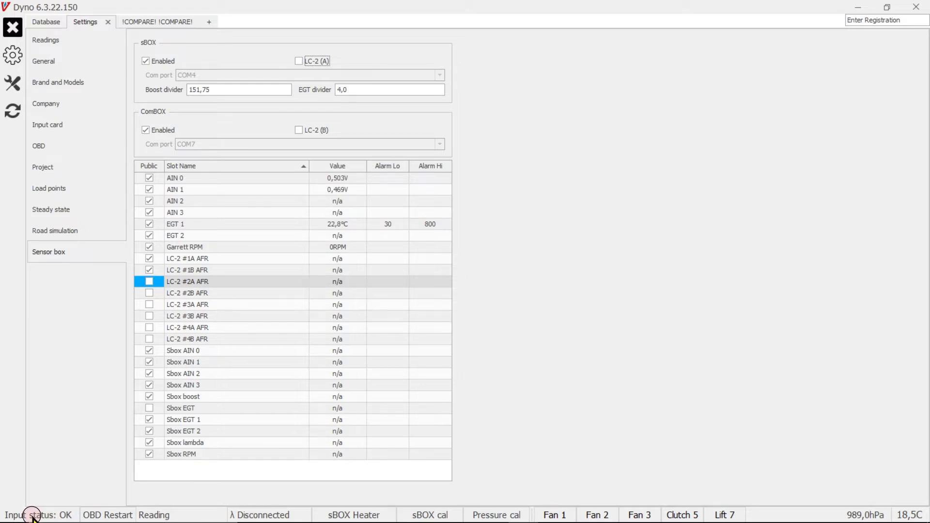
Step: Return to the Input card settings and examine the OBD, sBOX heater, calibration, fan, clutch and lift controls in the status bar
left_click(75, 130)
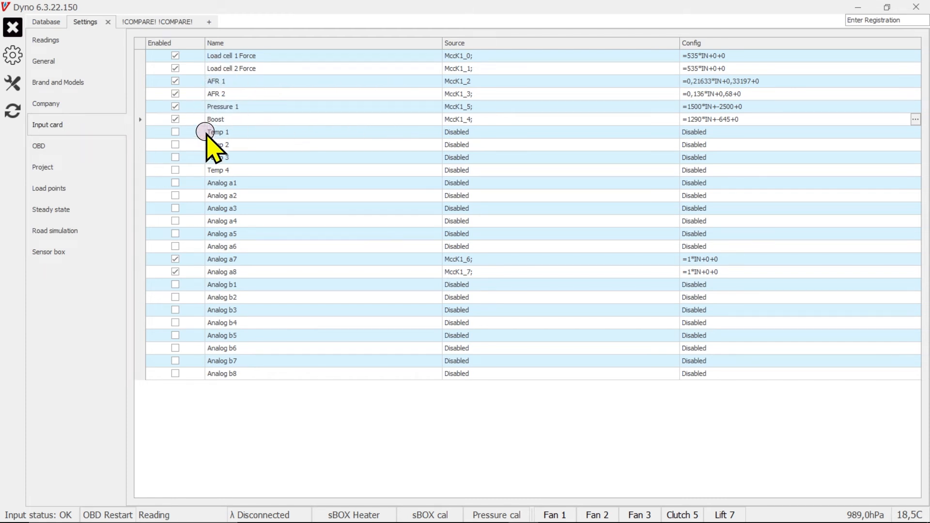
mouse_move(23, 522)
left_click(98, 517)
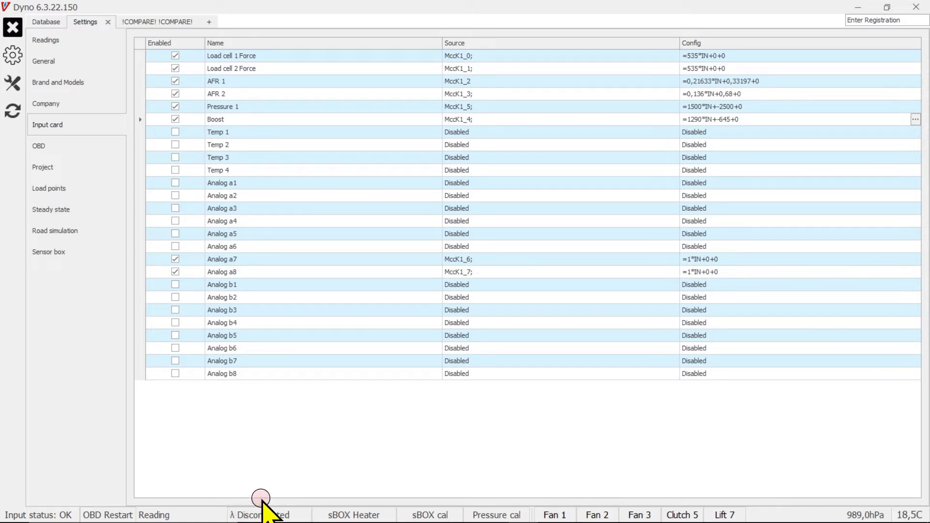
left_click(345, 513)
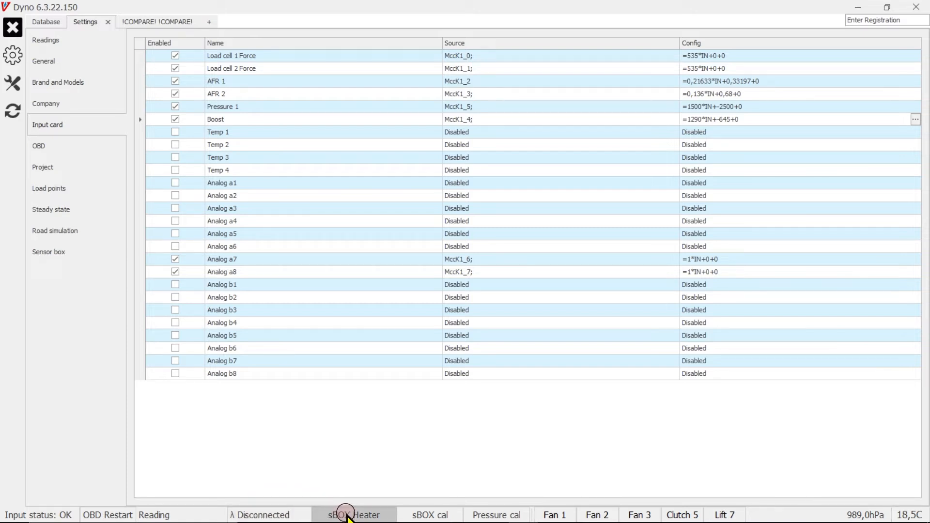
left_click(347, 515)
left_click(420, 513)
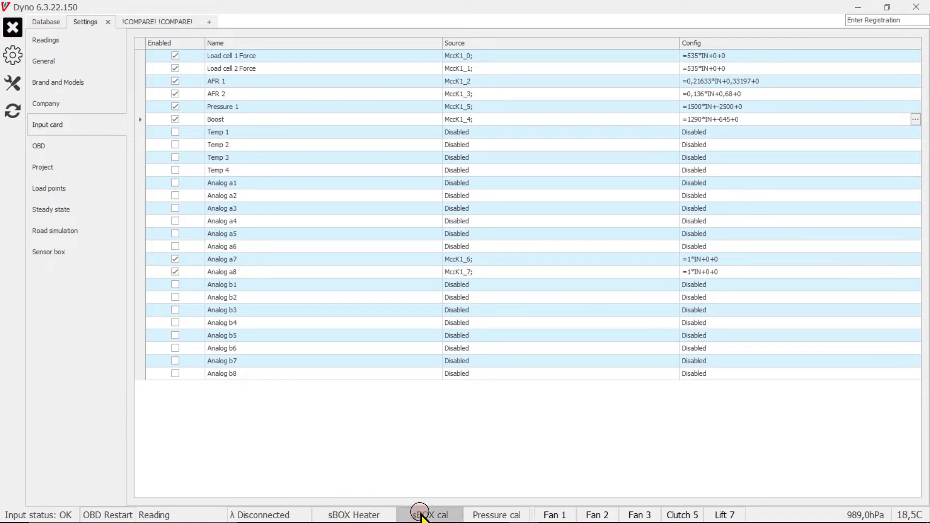
left_click(421, 514)
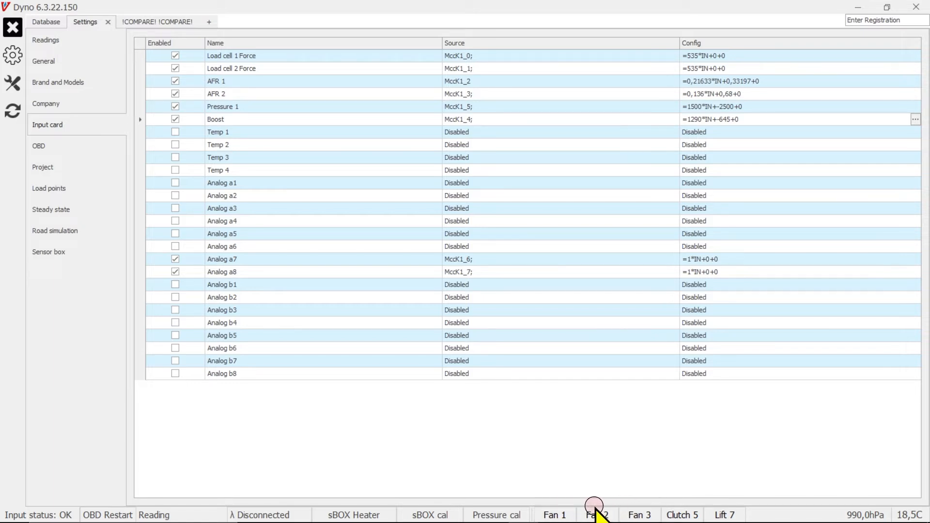
left_click(669, 513)
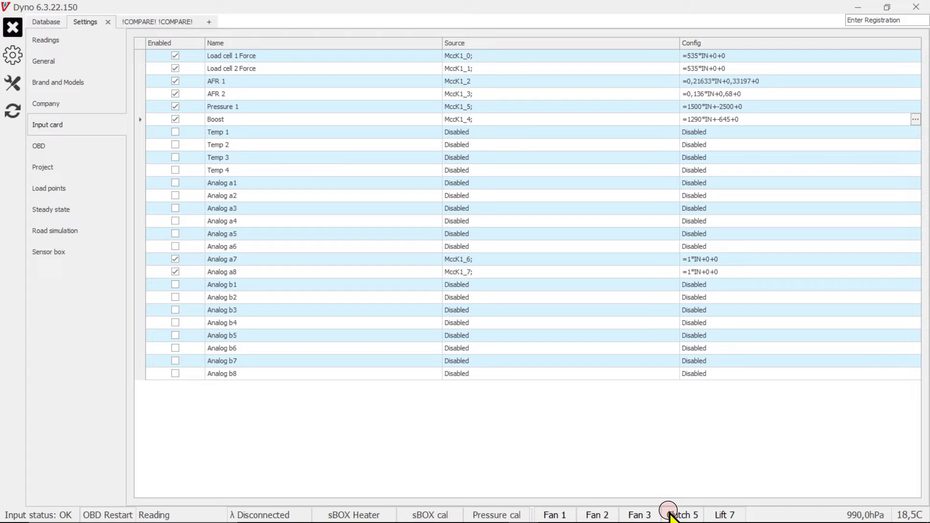
left_click(720, 513)
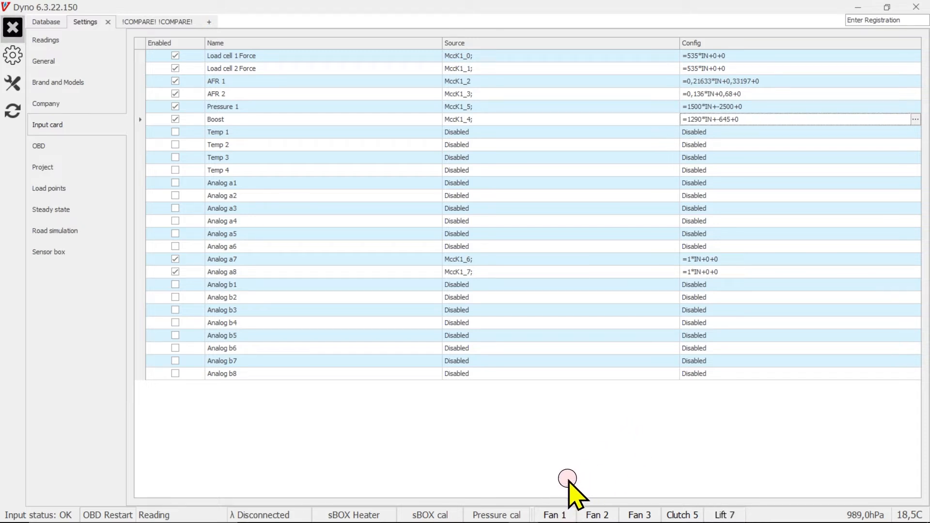
Step: Switch on Fan 1 and Fan 2
left_click(557, 515)
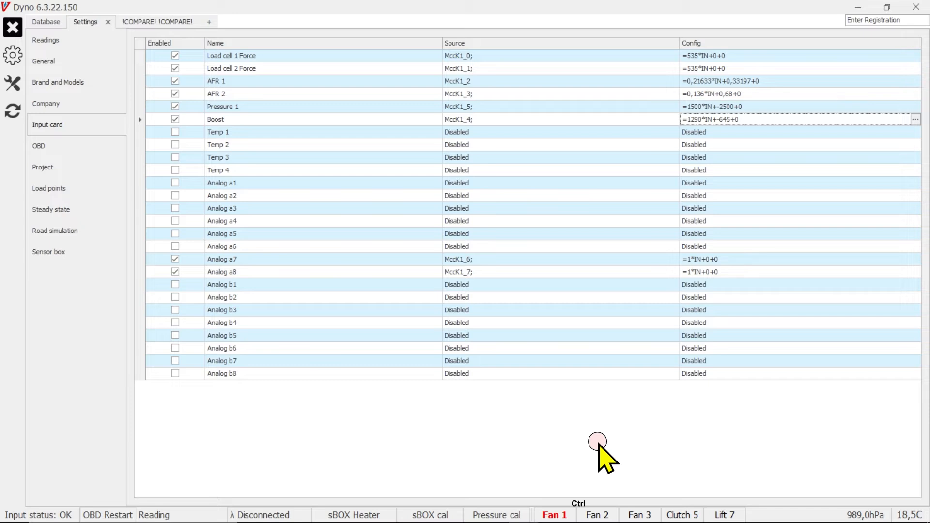
key("ctrl+2")
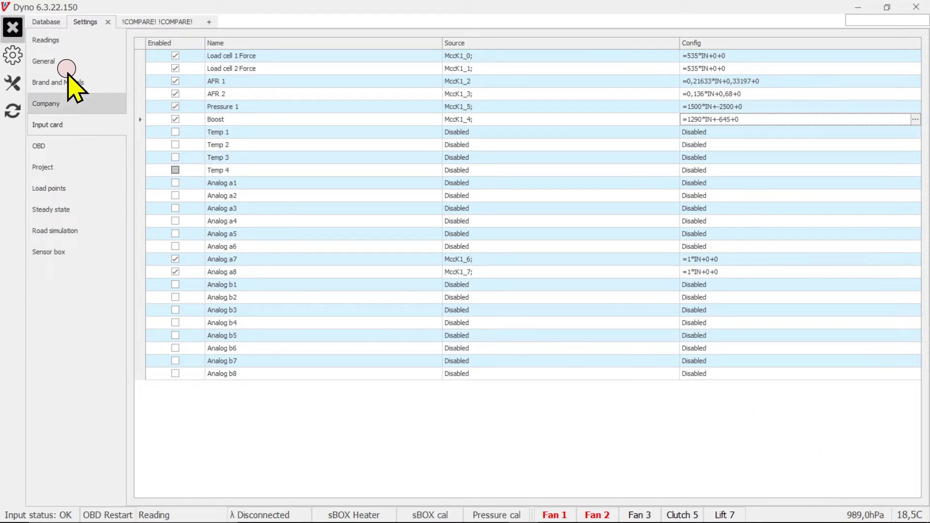
Step: Close the settings and filter the database list by model 12
left_click(108, 22)
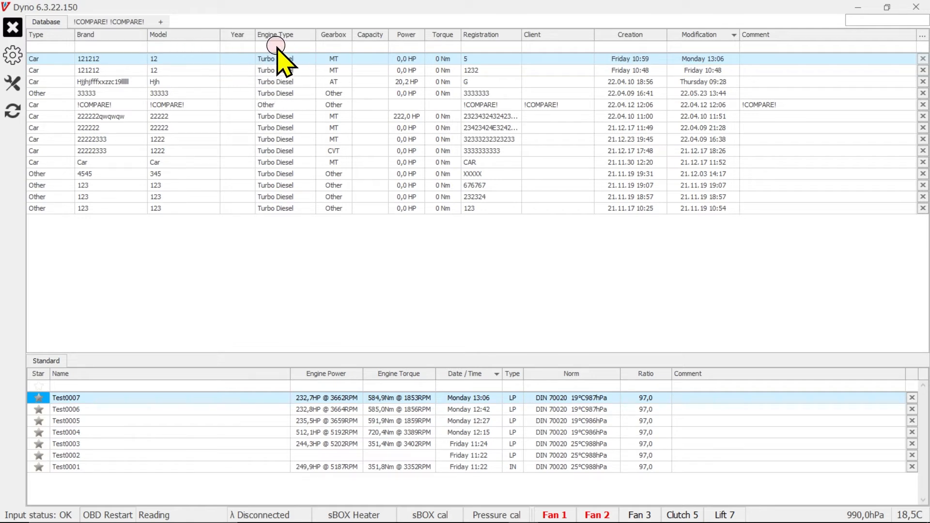
left_click(180, 49)
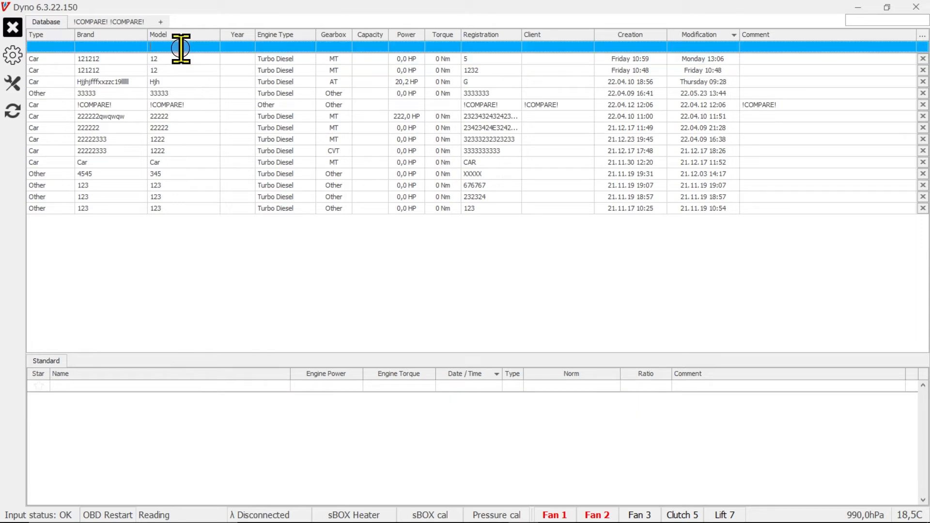
type("12")
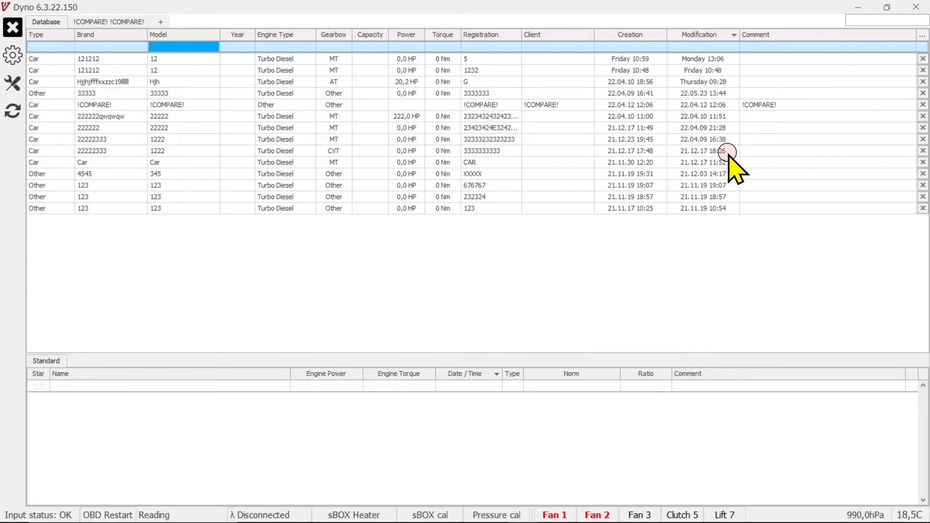
Step: Open the project of the vehicle with brand and model 33333 from the database, and return to the database list
left_click(102, 94)
left_click(103, 94)
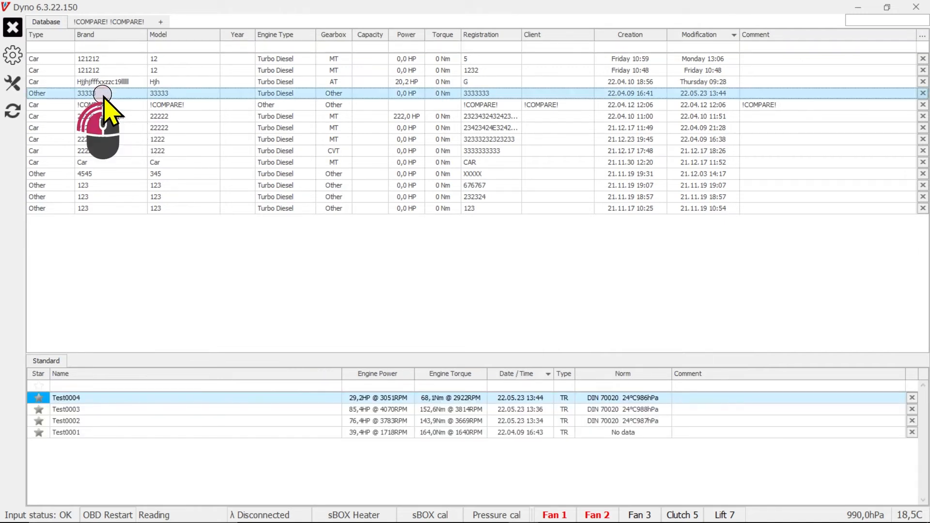
double_click(103, 94)
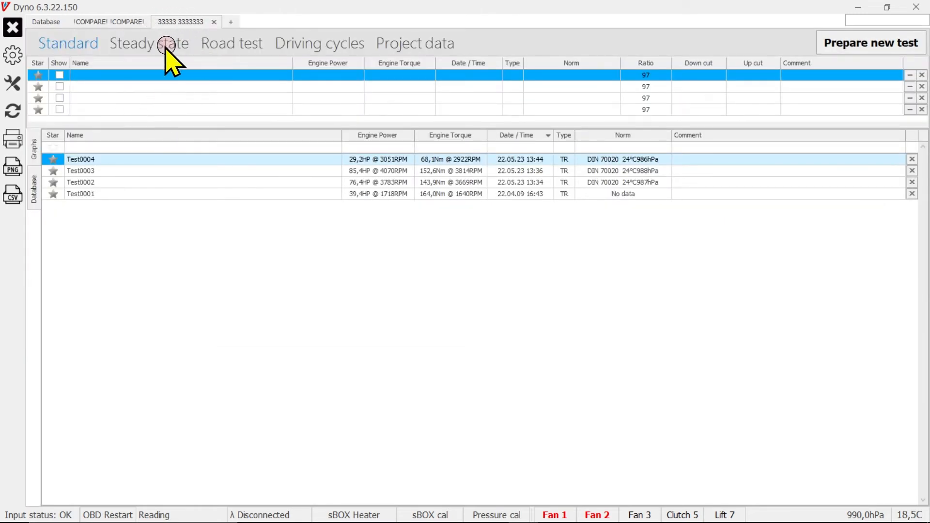
left_click(42, 21)
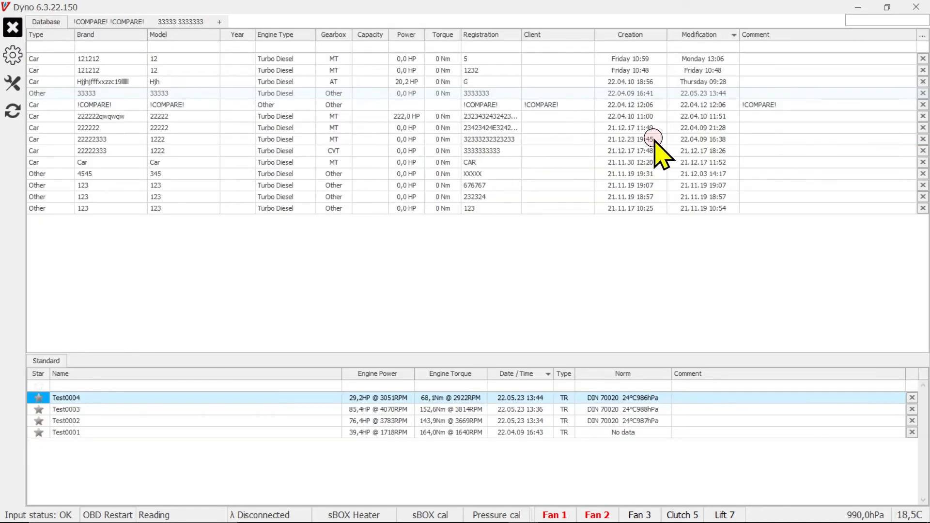
Step: Search for registration 123 to open its existing project
left_click(859, 21)
left_click(861, 26)
type("123")
key("Return")
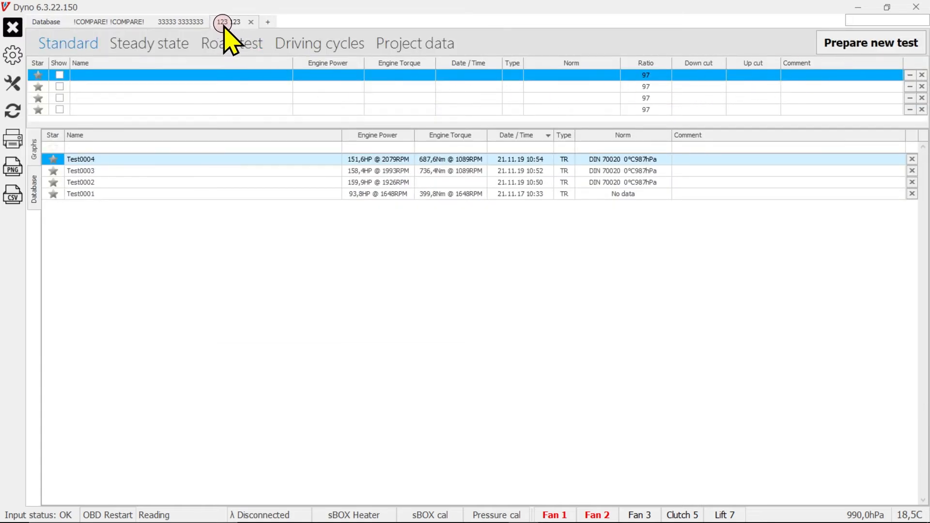
left_click(54, 24)
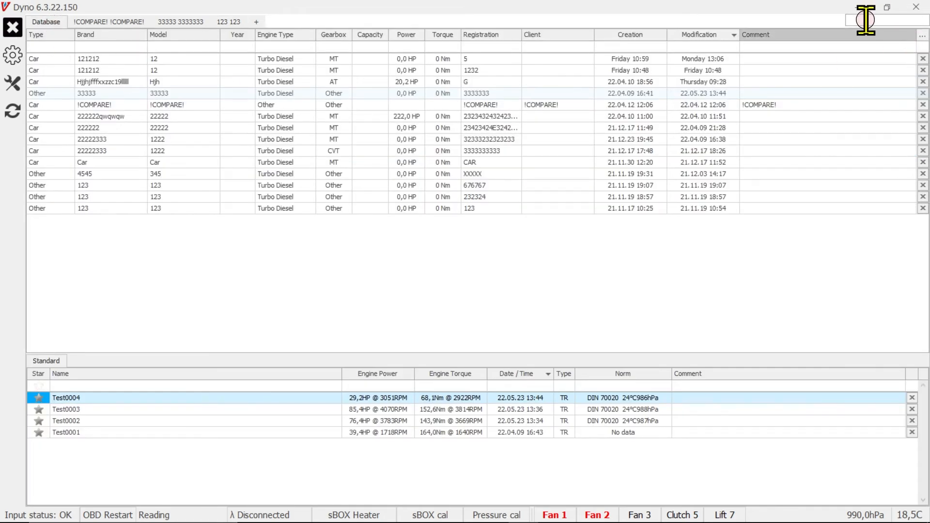
left_click(866, 20)
type("324")
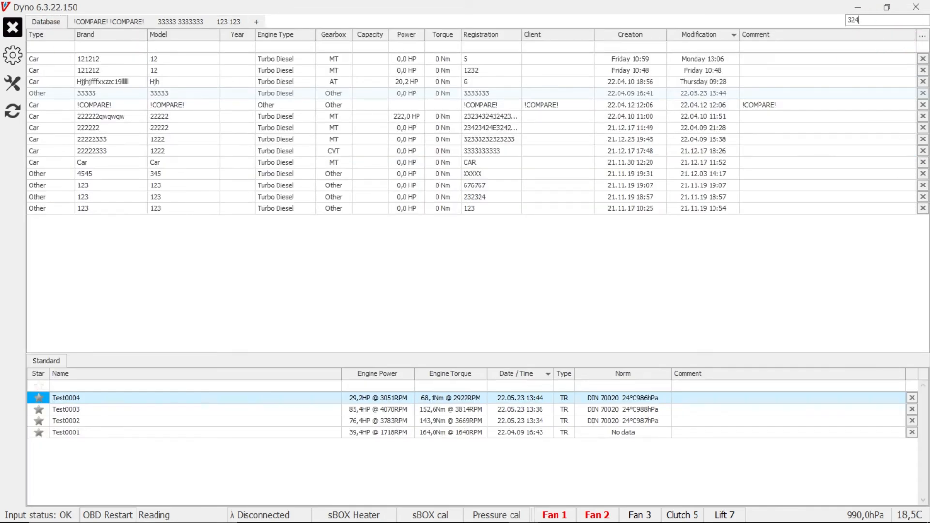
type("23423424234234234")
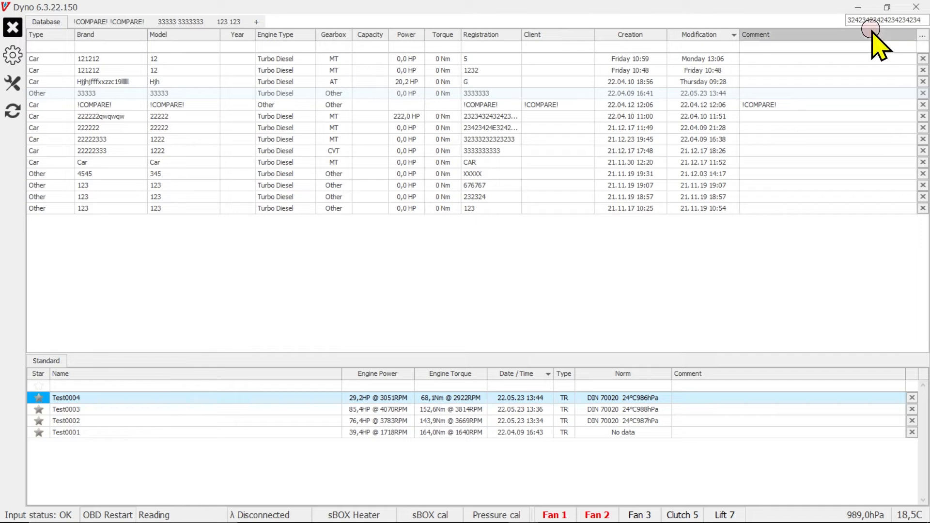
key("Return")
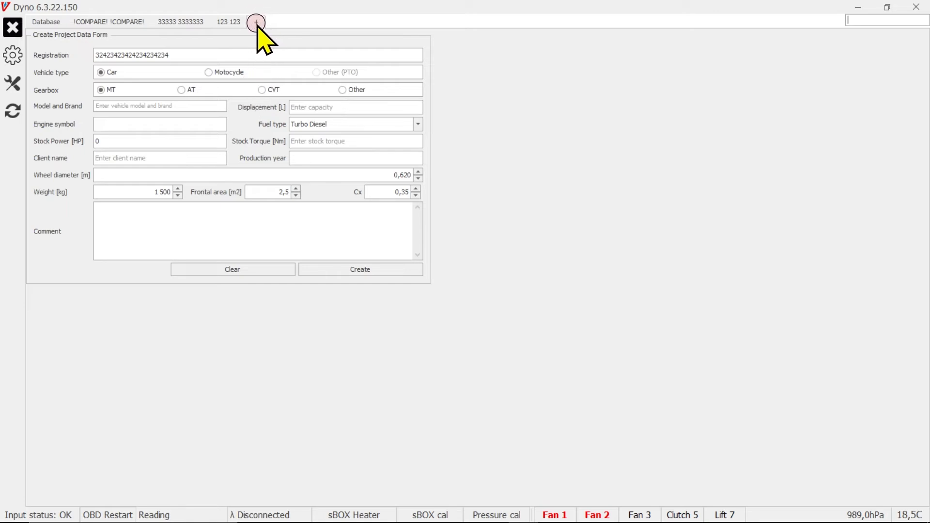
left_click(157, 54)
left_click(181, 90)
left_click(261, 90)
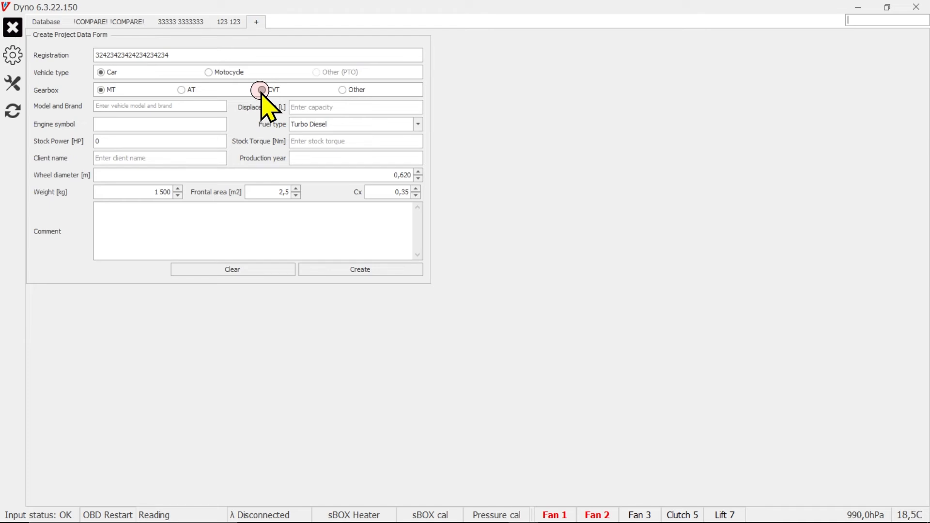
left_click(342, 91)
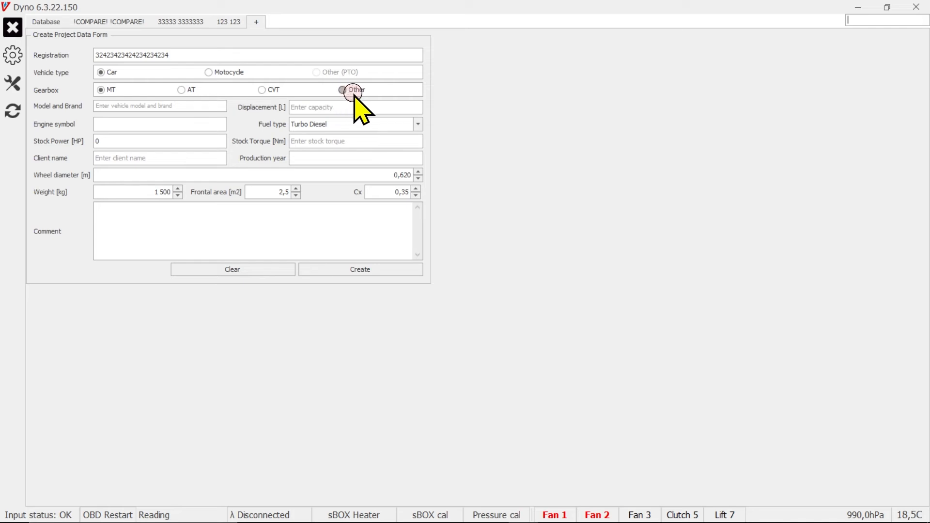
Step: Enter 206 Peugeot as the model and brand in the new project form
left_click(112, 108)
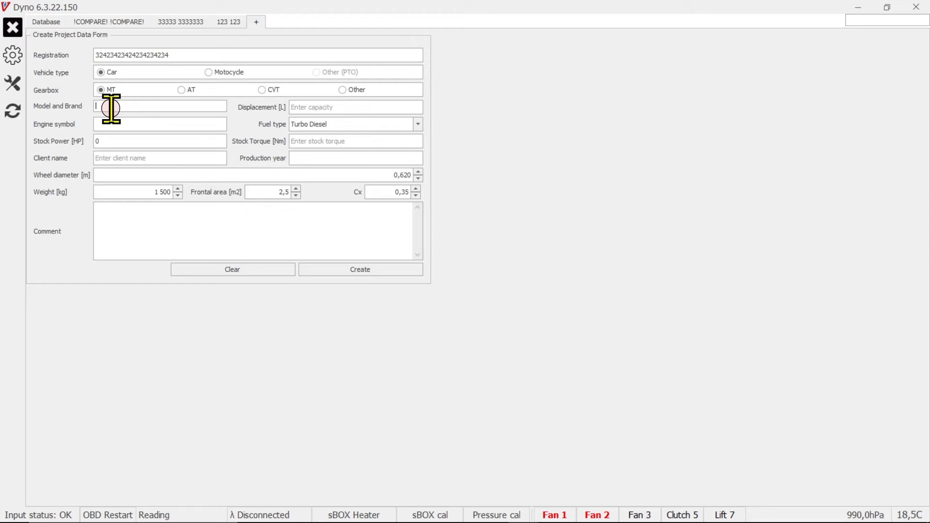
type("206")
type("Peugeot")
left_click(117, 125)
mouse_move(98, 109)
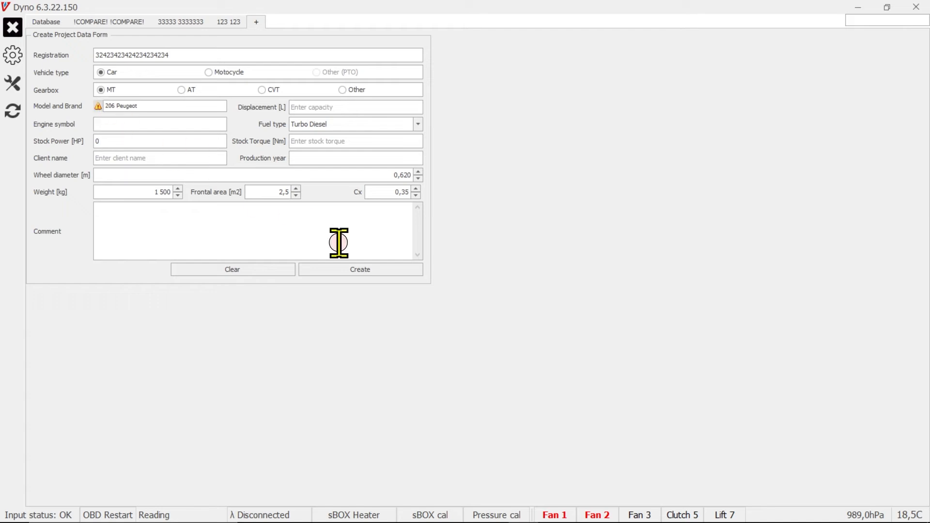
left_click(349, 269)
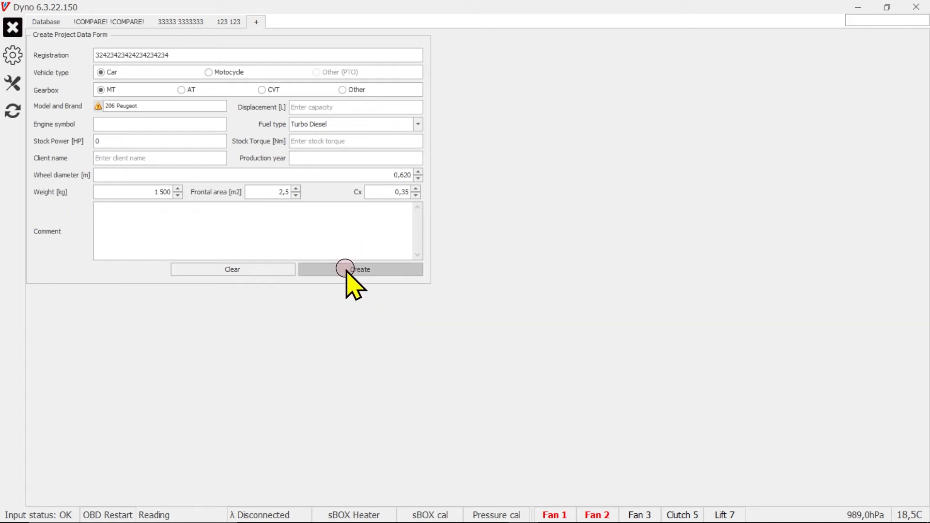
Step: Choose Turbo Diesel as the fuel type of the new project
left_click(111, 141)
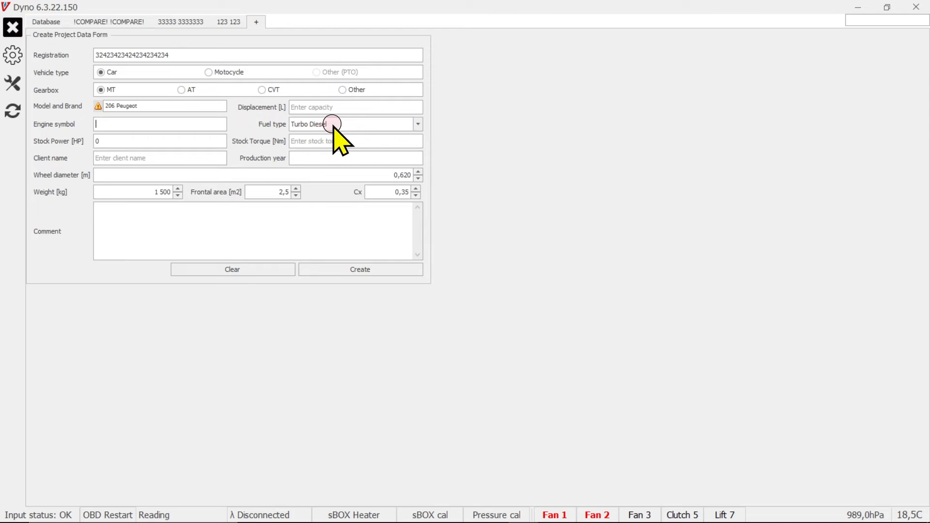
left_click(417, 124)
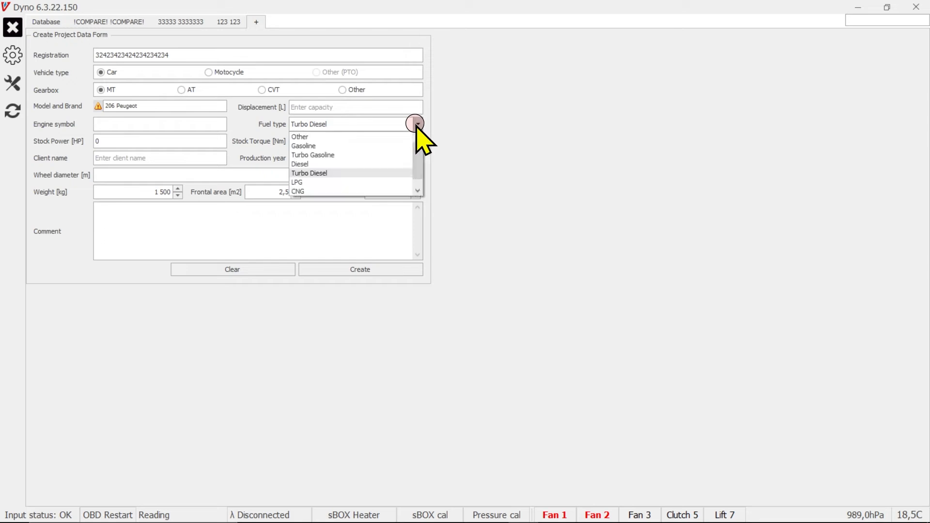
left_click(327, 174)
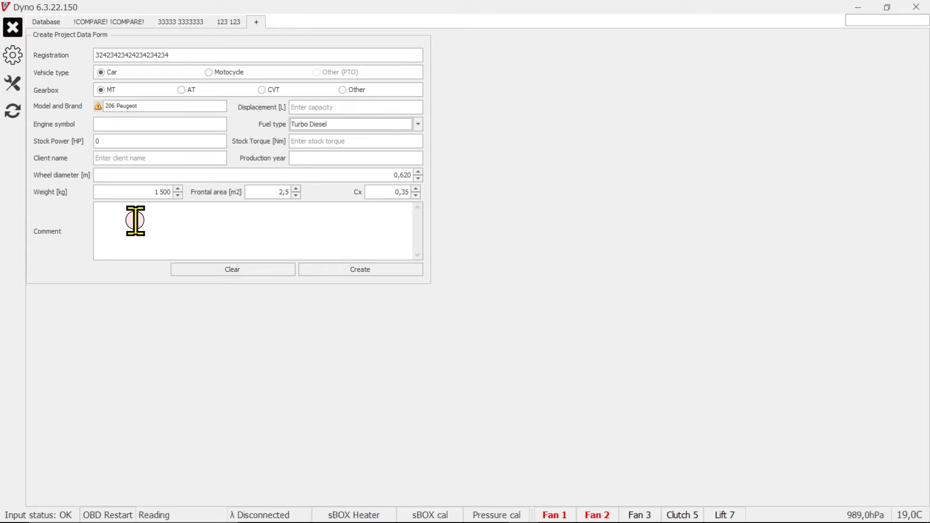
Step: Create the project, swap the brand and model and swap them back, and confirm brand Peugeot and model 206 for the car
left_click(372, 269)
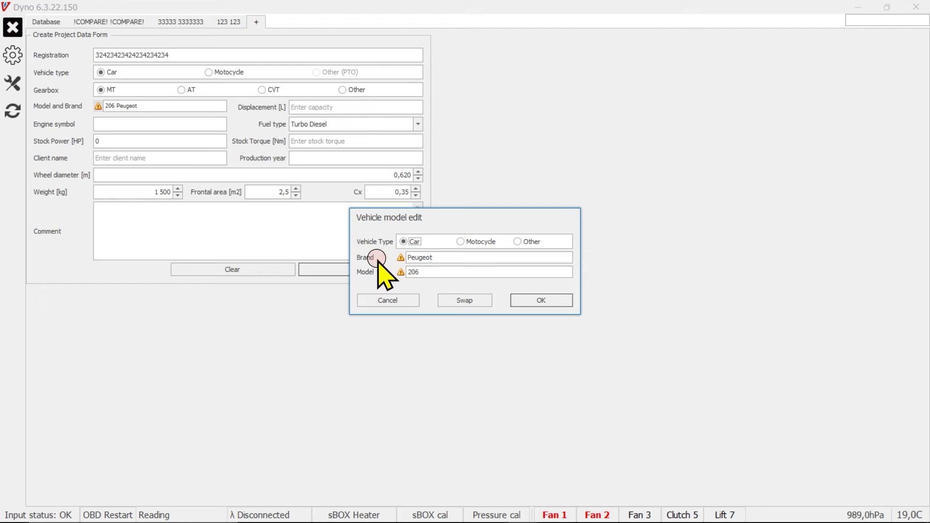
left_click(463, 300)
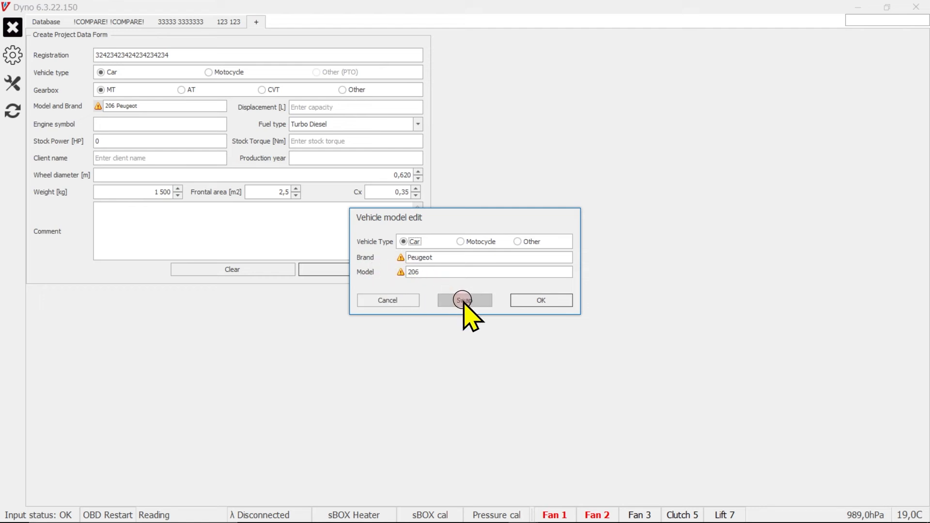
left_click(446, 300)
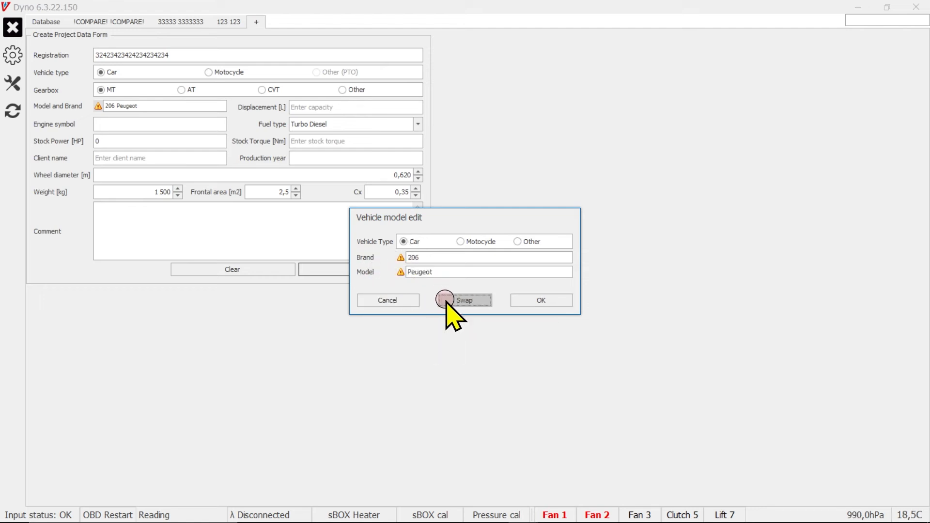
left_click(446, 301)
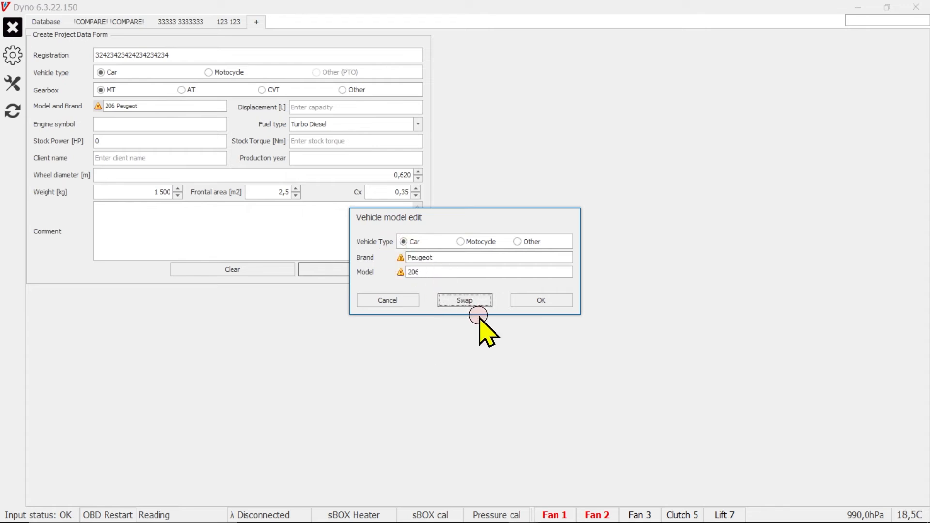
left_click(535, 303)
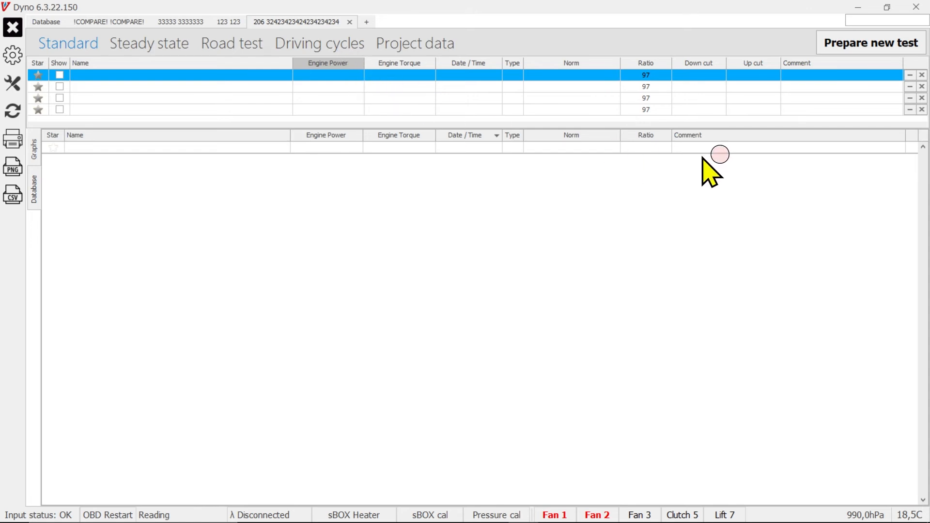
Step: Examine the General settings, including units, shown columns and bank colours, and return to the 206 project
left_click(831, 43)
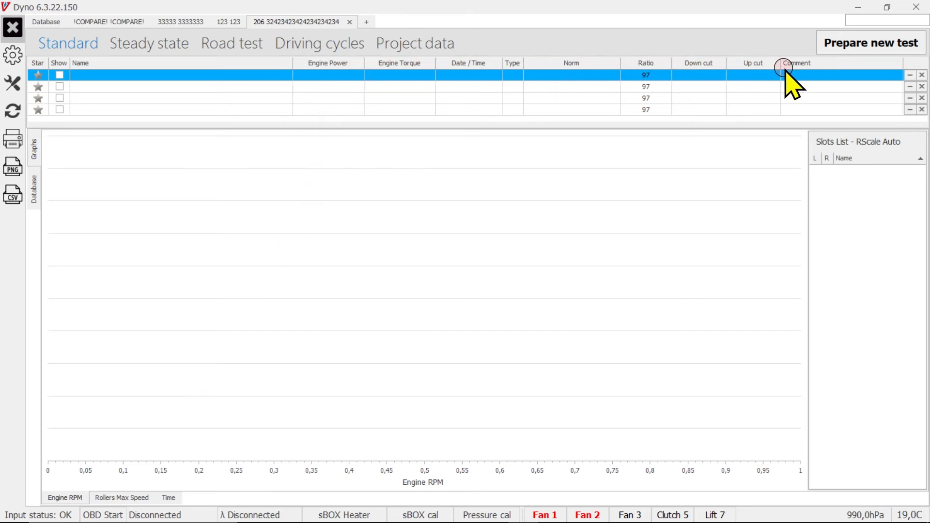
left_click(11, 60)
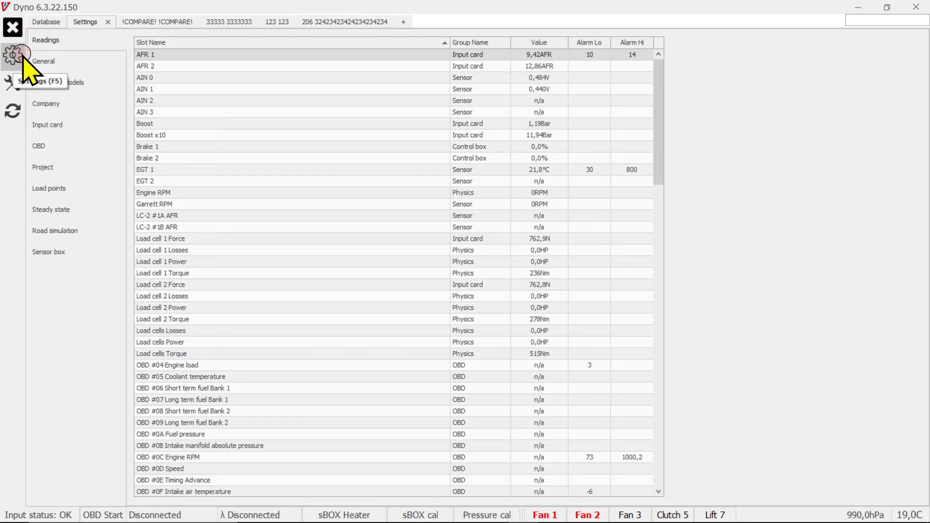
left_click(43, 61)
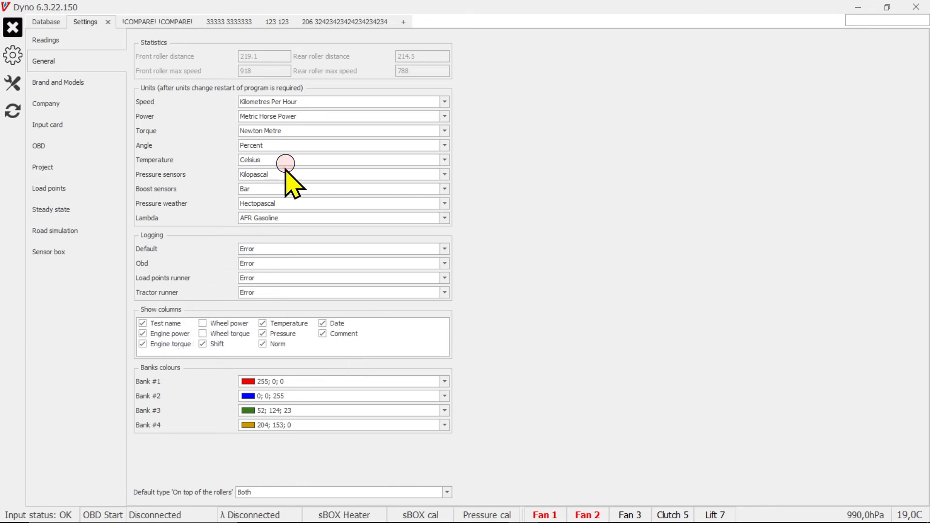
left_click(334, 22)
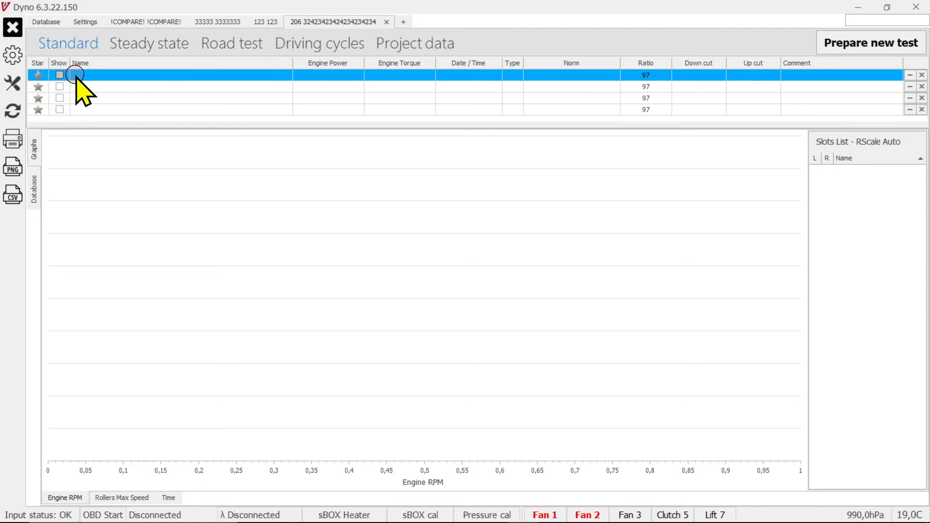
Step: Prepare a new standard test in the 206 project
left_click(60, 74)
left_click(37, 76)
left_click(56, 91)
left_click(854, 45)
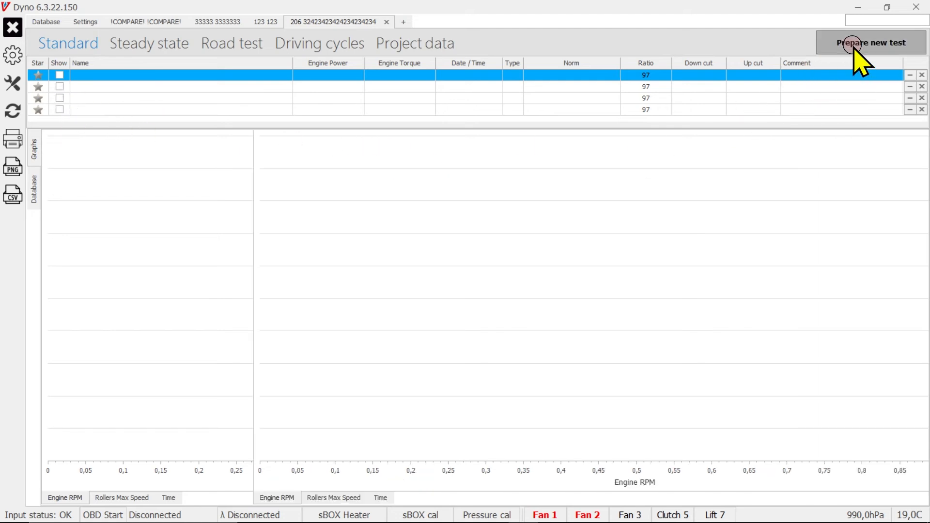
left_click(752, 156)
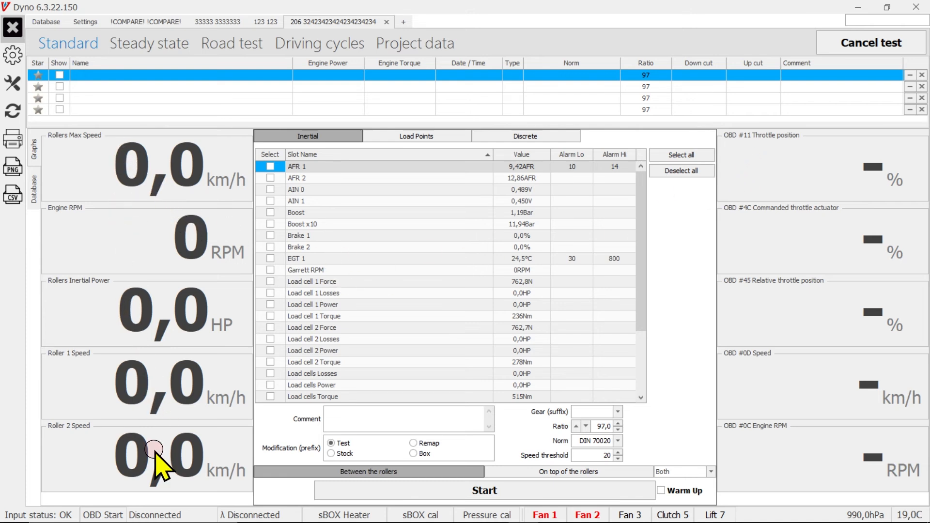
Step: Assign OBD Speed to the Rollers Max Speed gauge, and set that gauge back to Rollers Max Speed
left_click(104, 165)
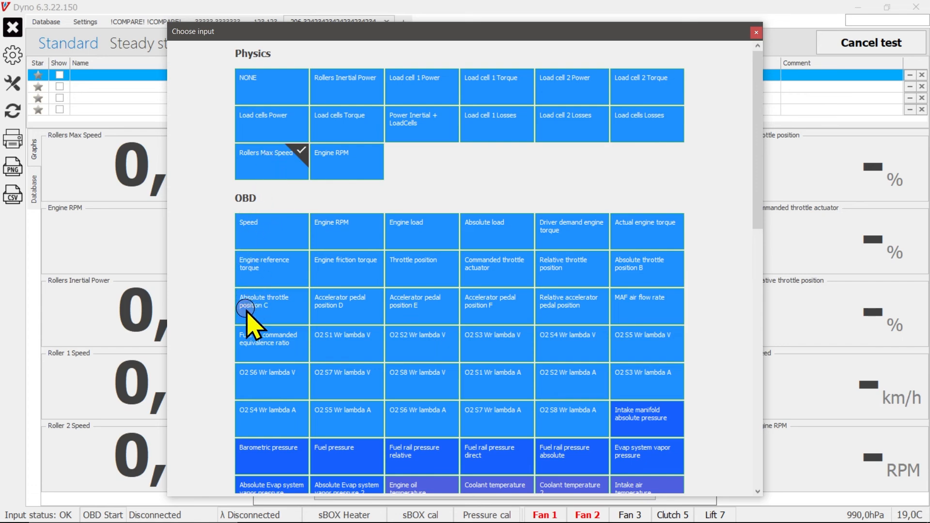
left_click(758, 189)
left_click_drag(758, 189, 756, 236)
scroll(684, 269, "down", 3)
scroll(671, 284, "down", 3)
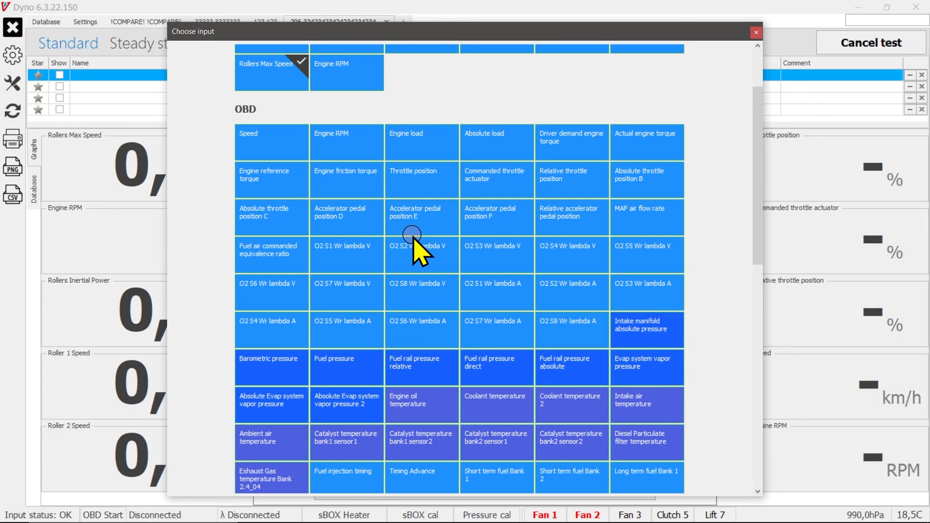
left_click(274, 145)
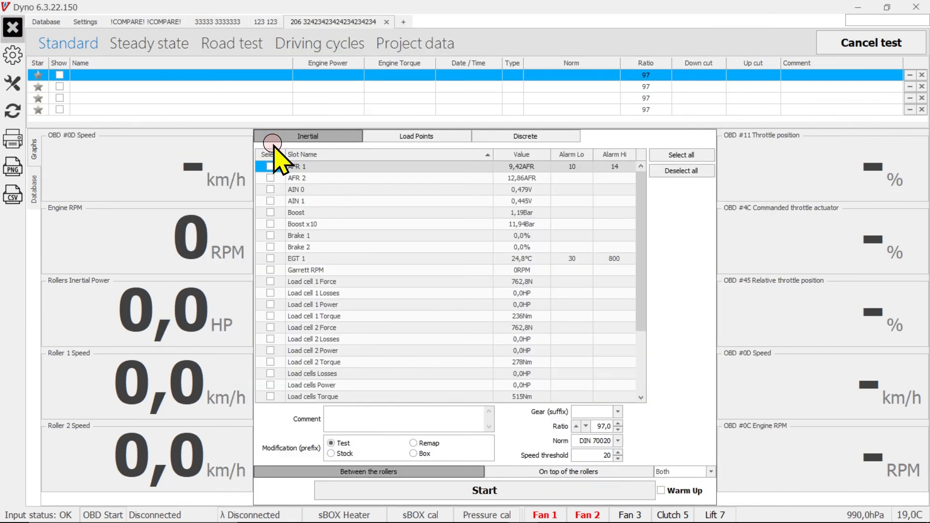
double_click(163, 172)
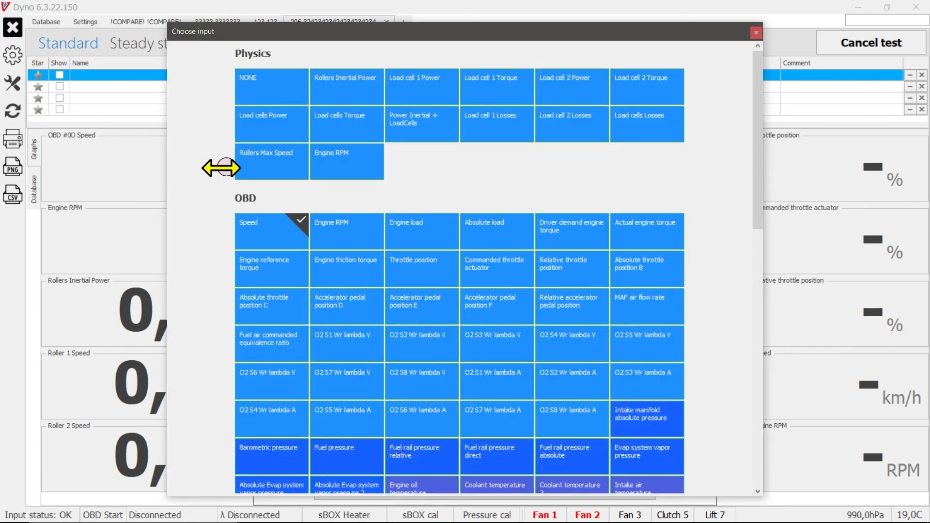
left_click(279, 162)
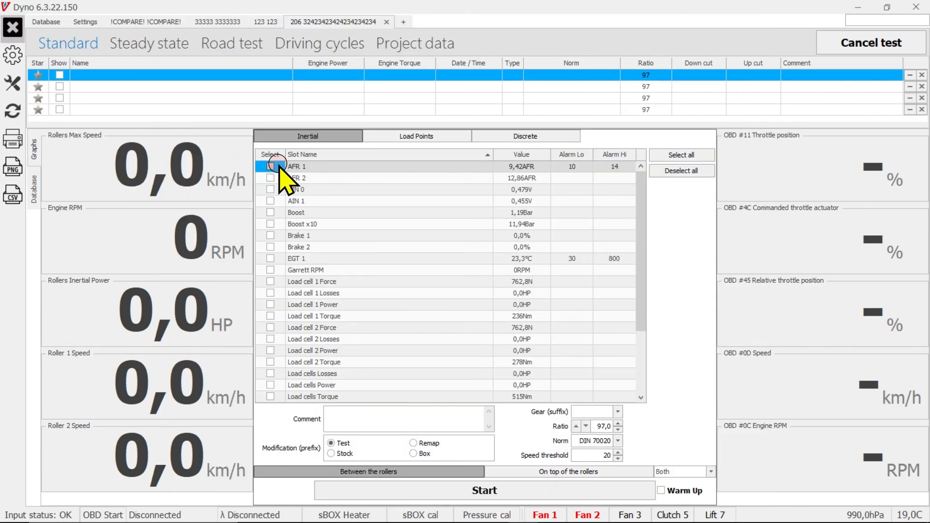